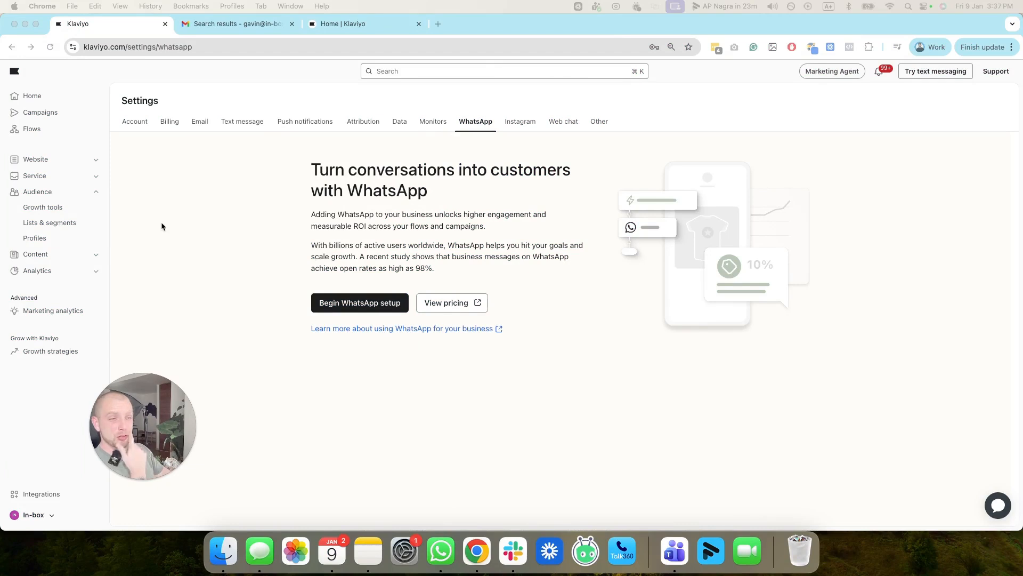
- Begin WhatsApp setup from the account's WhatsApp settings and indicate that the business does not use WhatsApp
click(33, 514)
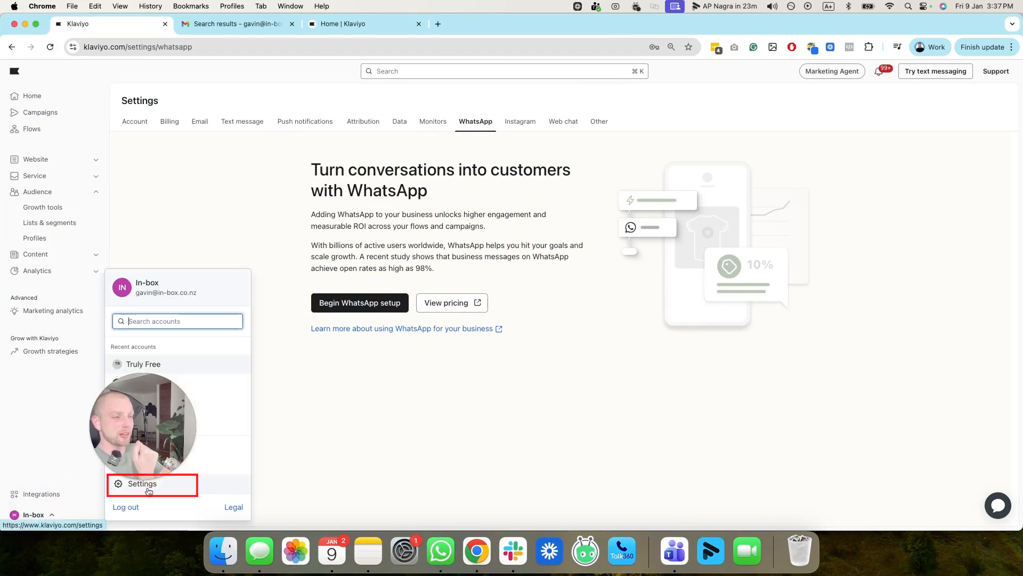
click(140, 483)
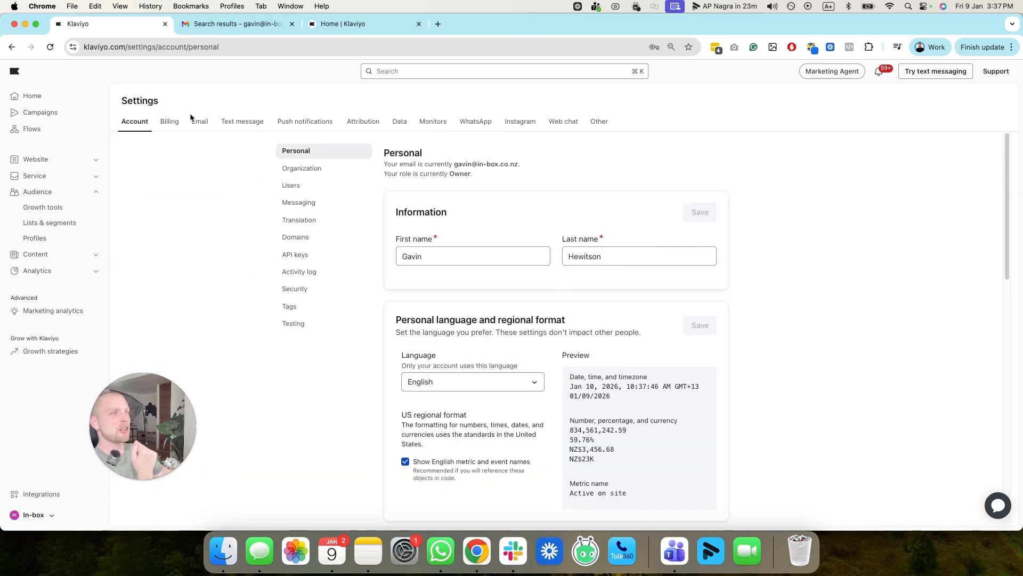
click(488, 121)
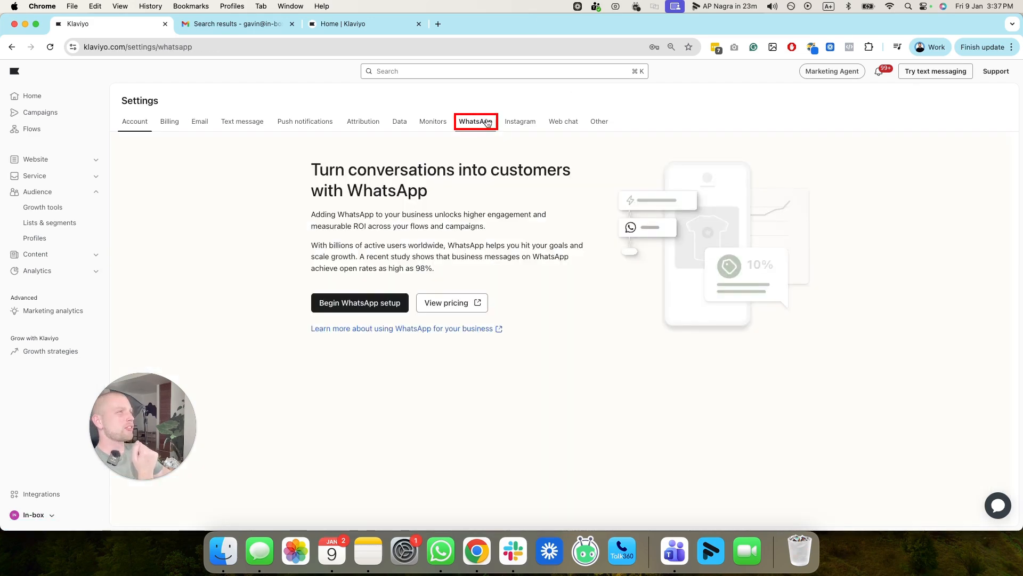
click(391, 307)
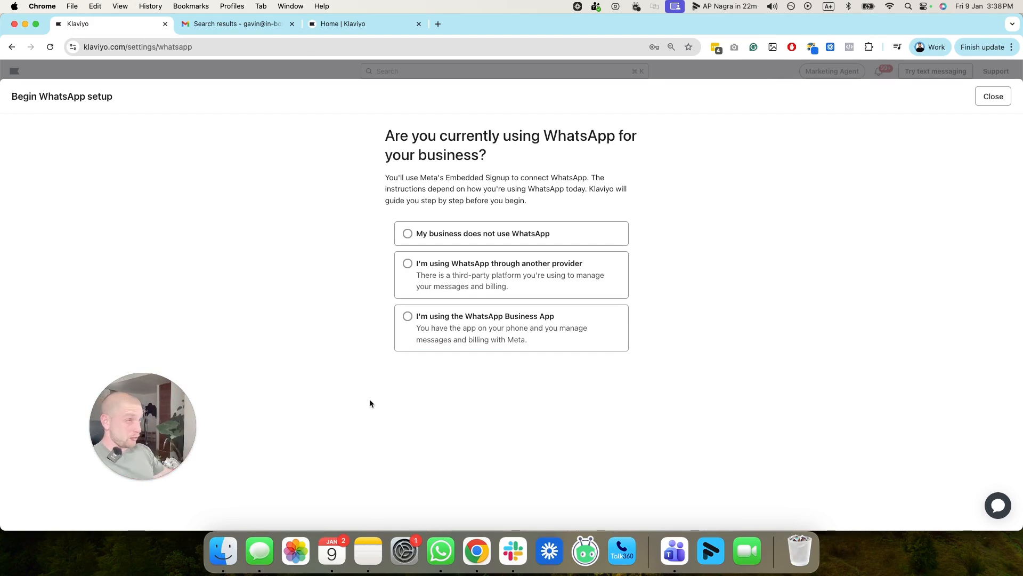
click(501, 236)
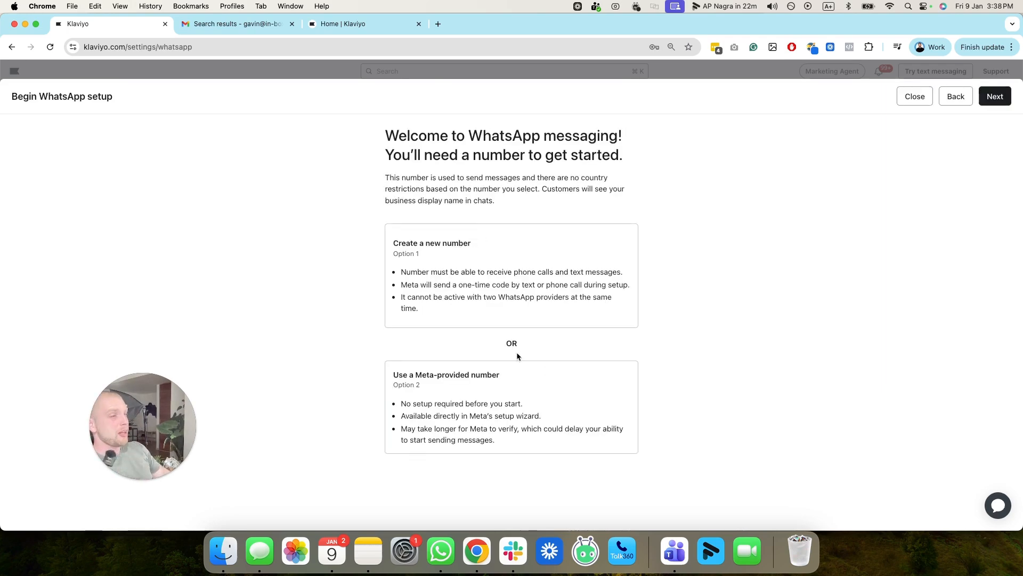
- Review the requirements of the two number options, Use a Meta-provided number and Create a new number
drag(501, 375, 389, 375)
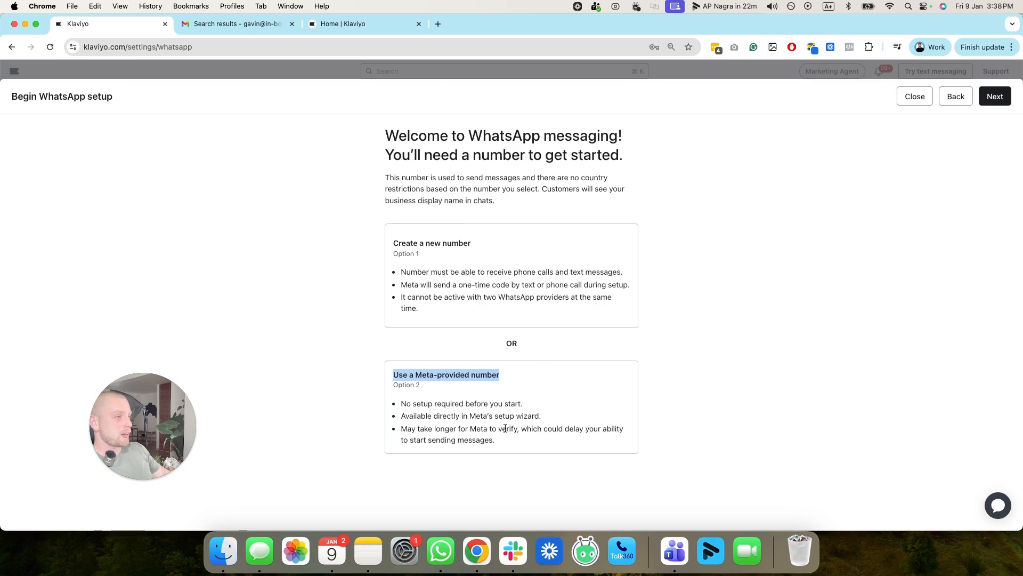
drag(524, 403, 394, 410)
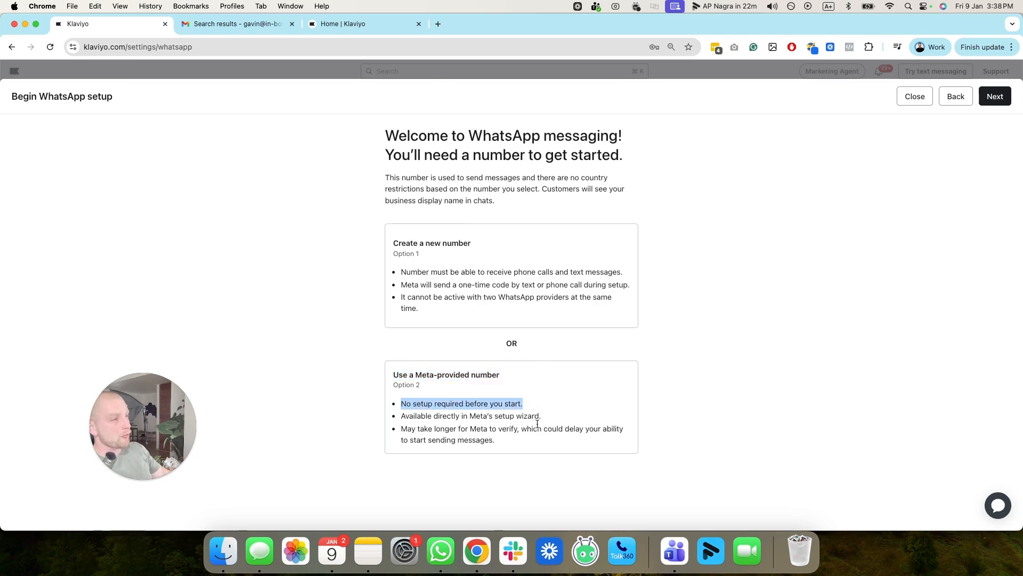
drag(542, 419, 395, 423)
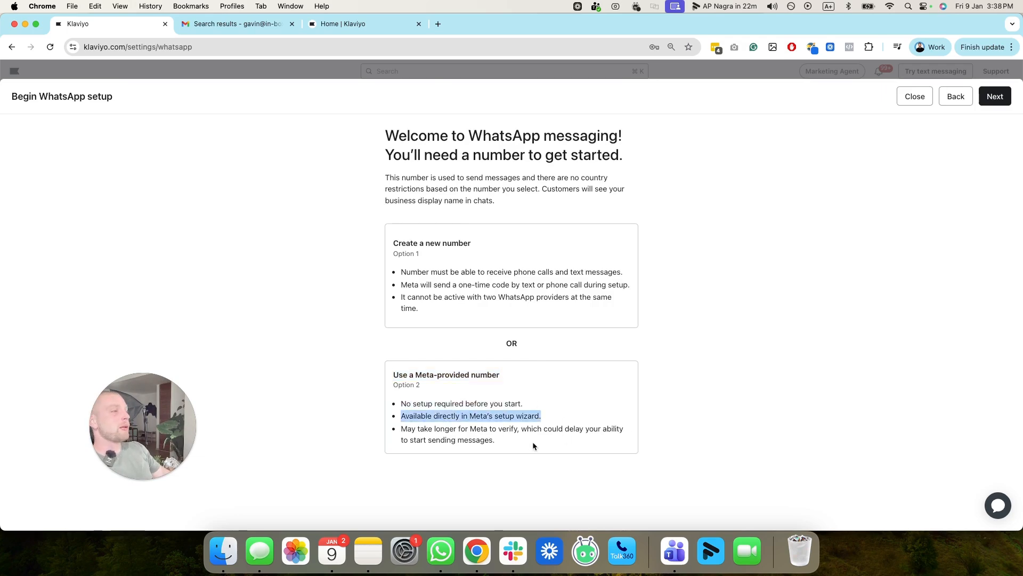
drag(533, 445, 409, 424)
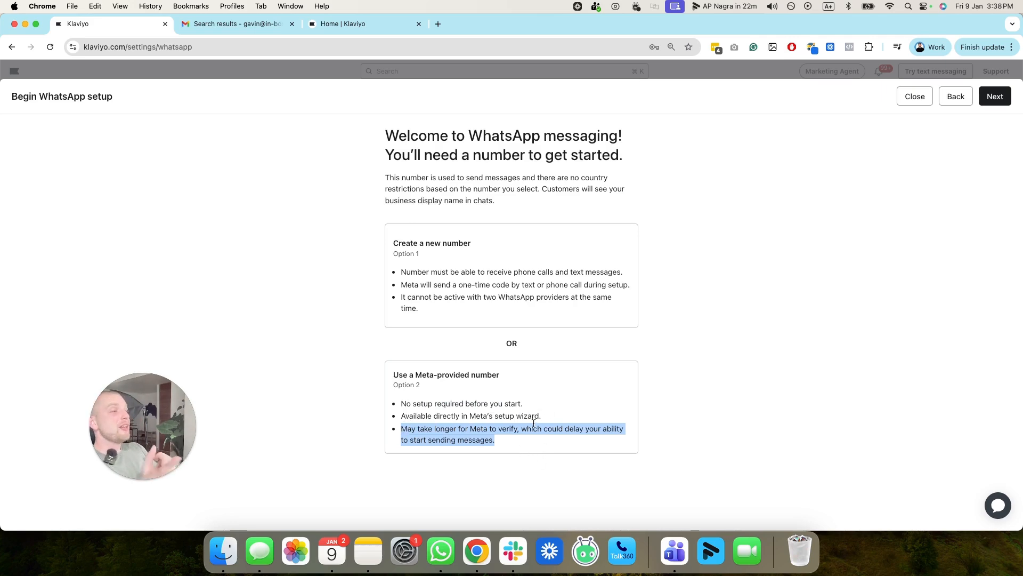
drag(472, 243, 393, 246)
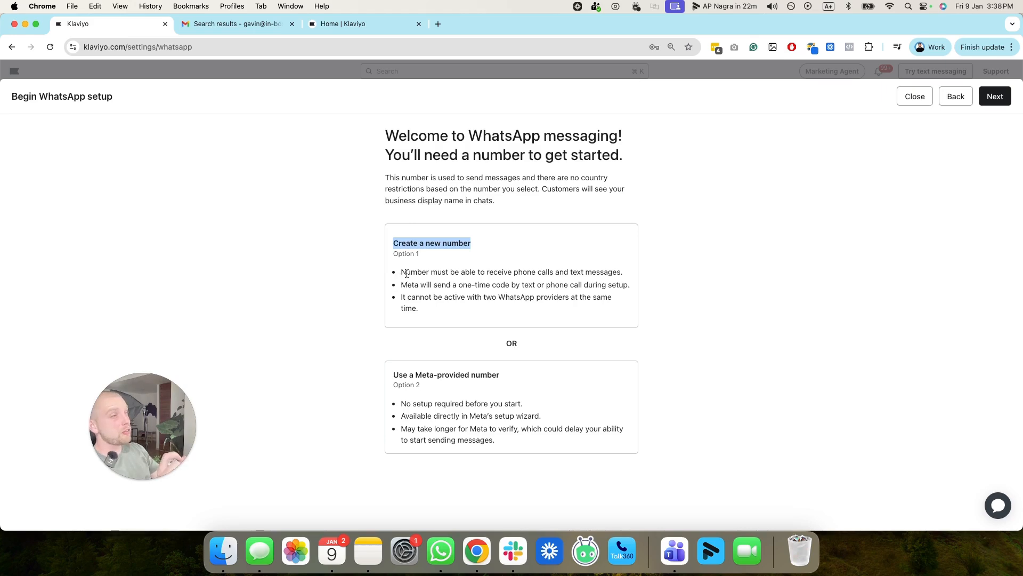
drag(399, 273, 431, 317)
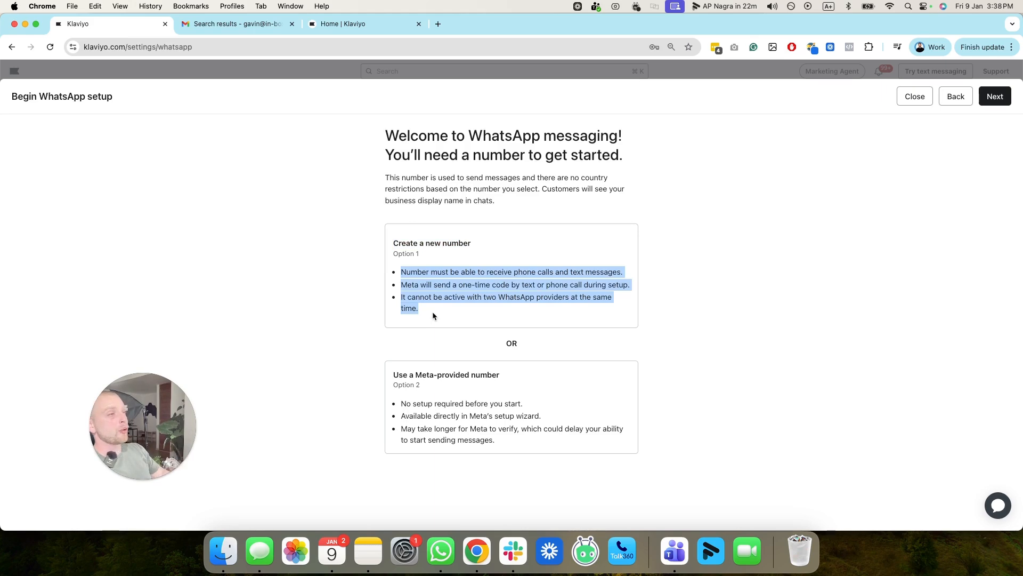
drag(453, 307, 412, 260)
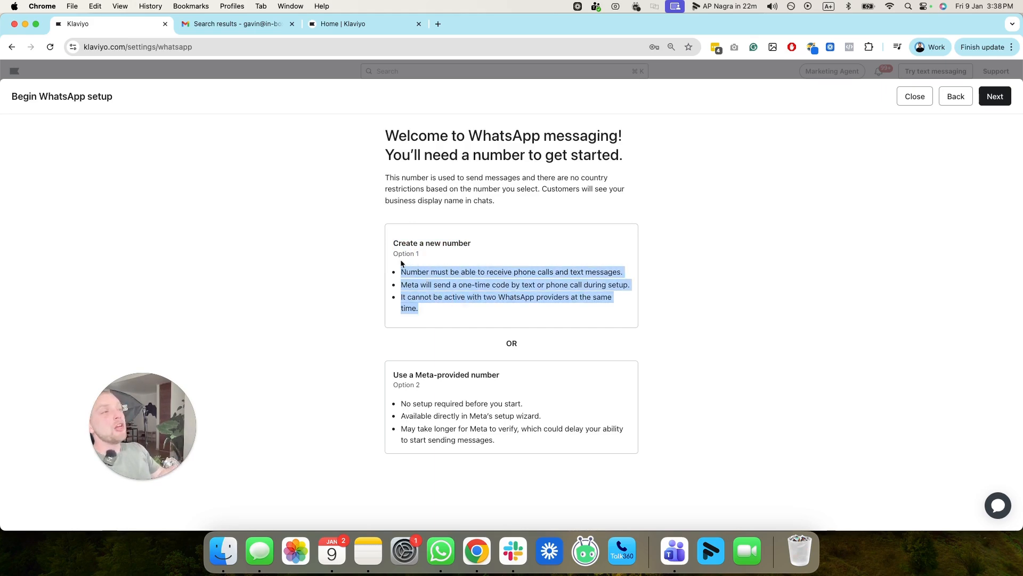
triple_click(433, 243)
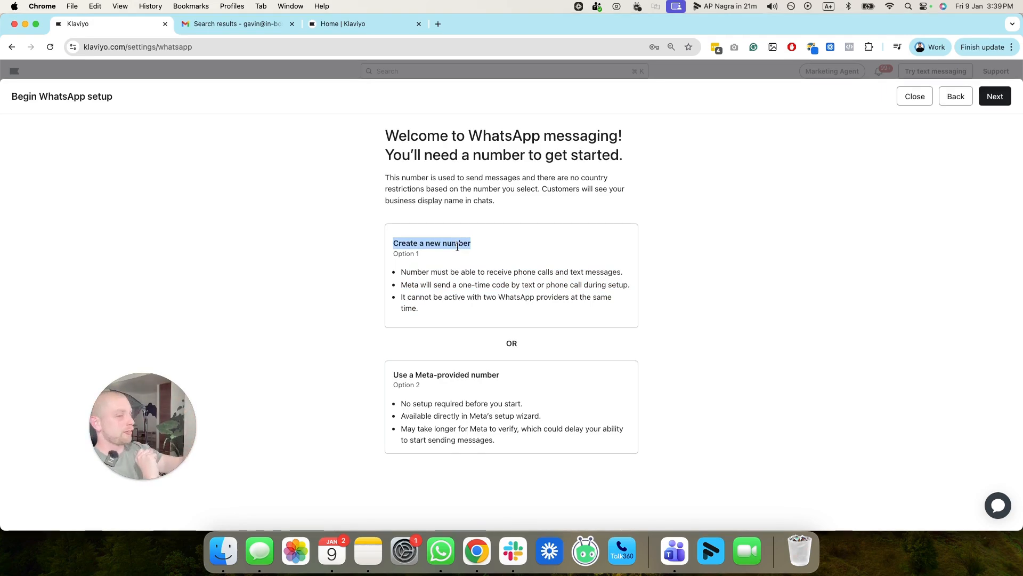
- Proceed to the setup requirements, launch the WhatsApp connection, and show which Facebook account is logged in
click(994, 97)
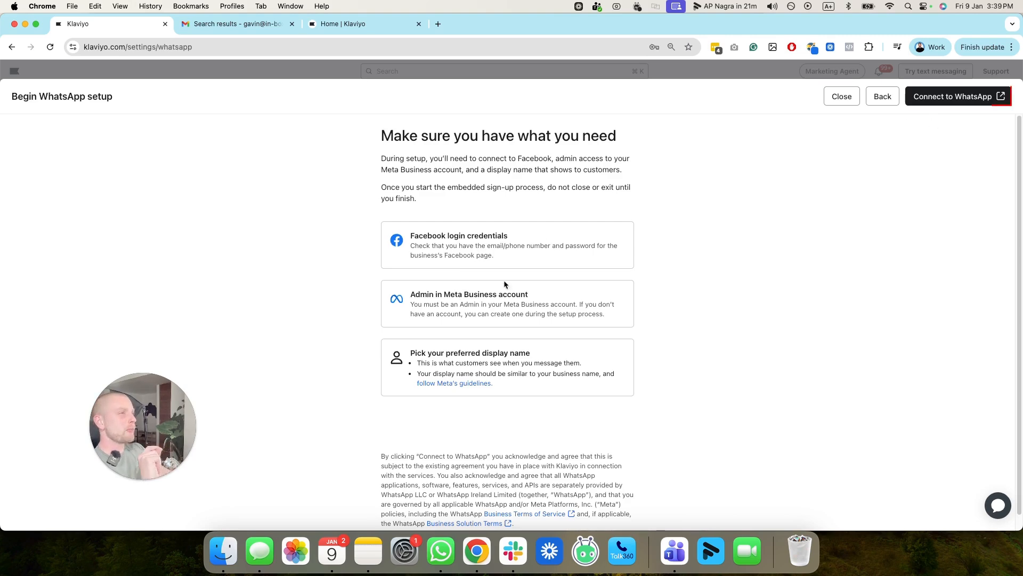
click(947, 104)
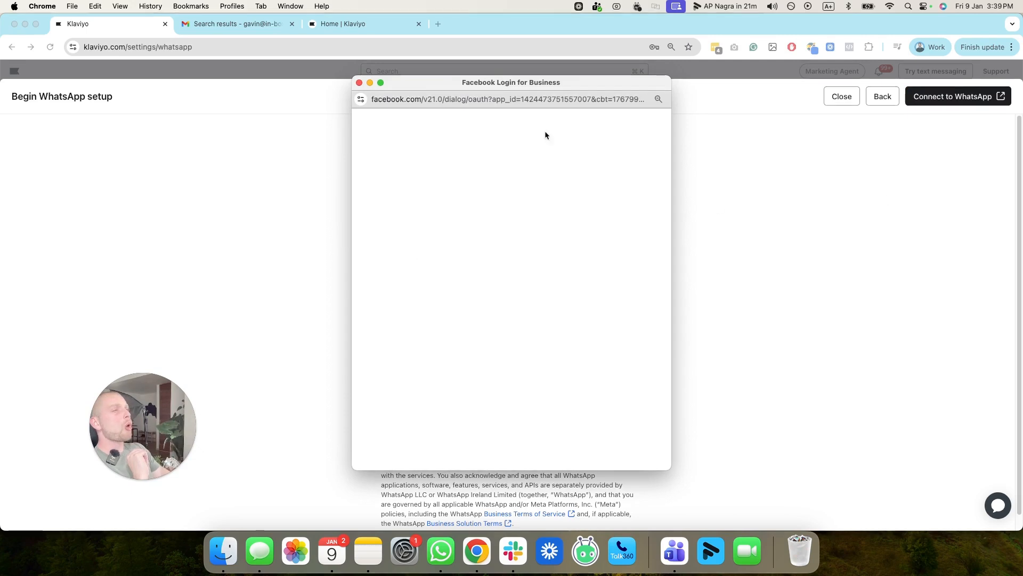
click(600, 128)
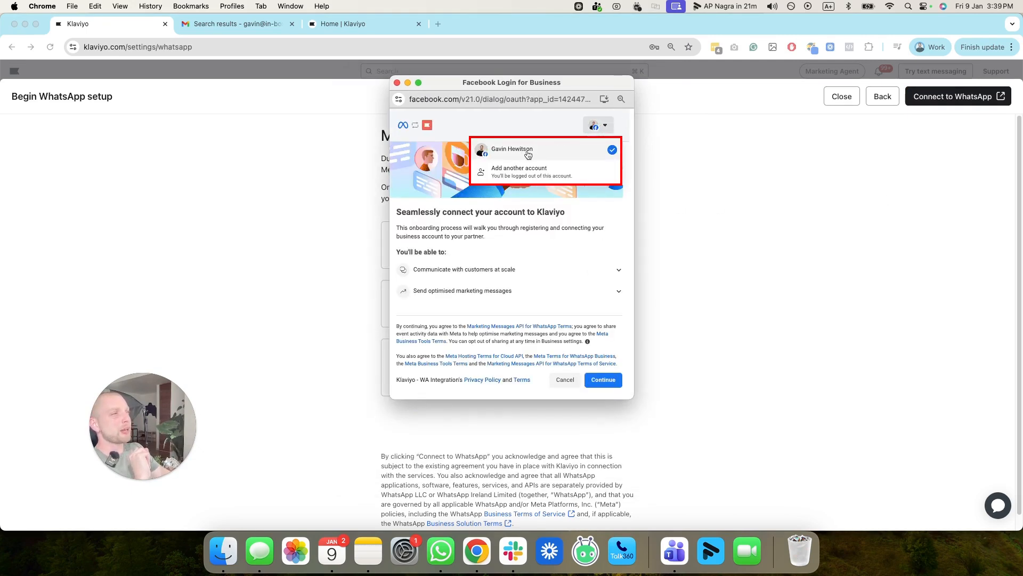
- Open facebook.com in a new browser tab and check which profiles are available for the logged-in account
click(438, 22)
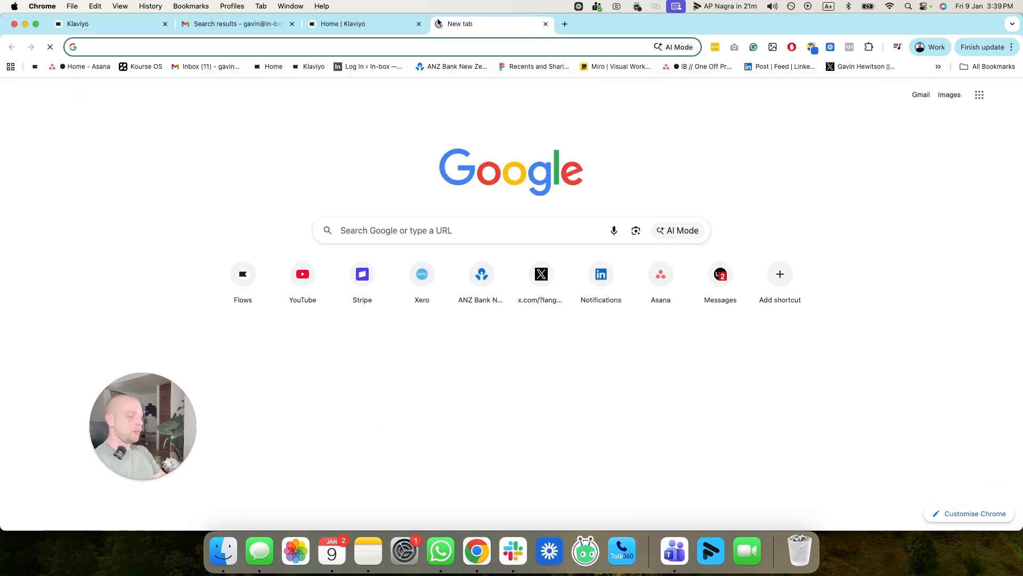
text(facebook.com/share/14Qq9WYrBuR/?mibextid=wwXlfr)
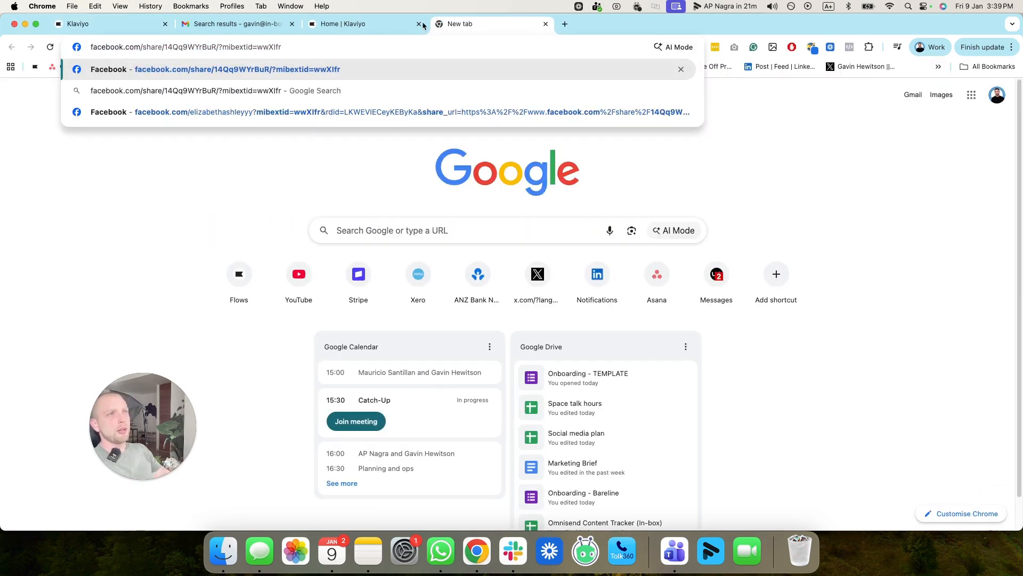
drag(283, 46, 141, 47)
key(BackSpace)
key(Return)
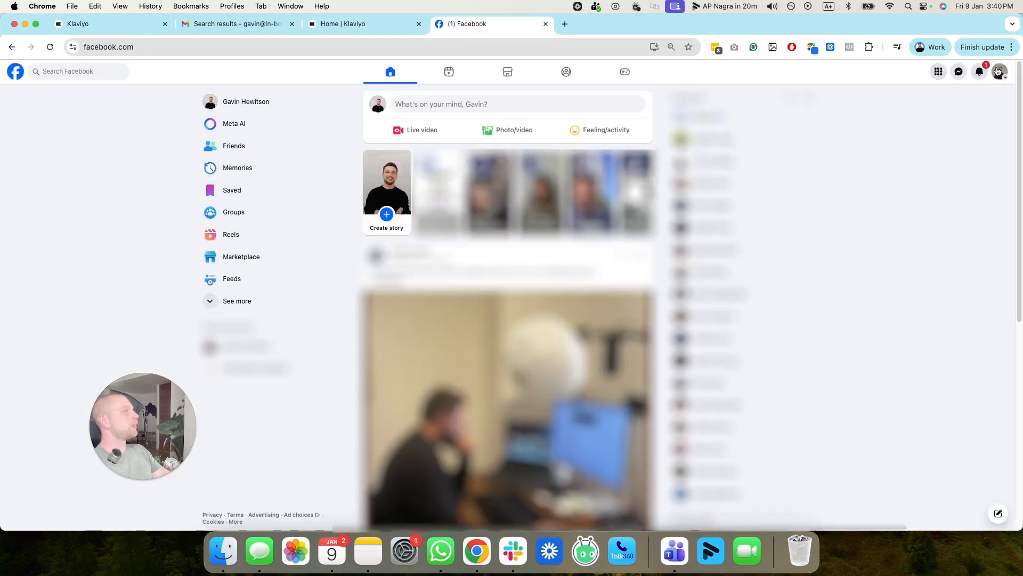
click(998, 71)
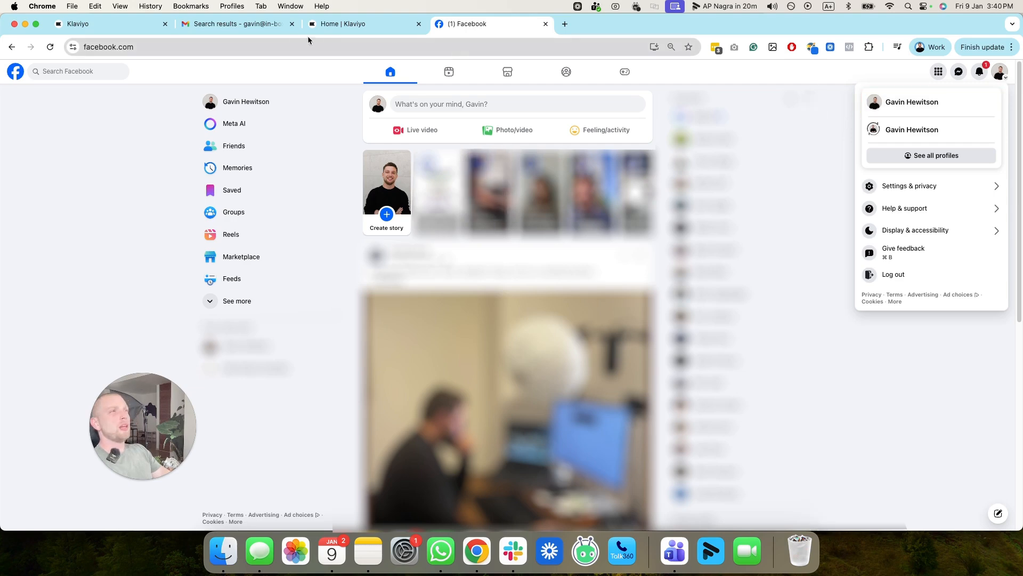
- Return to the Klaviyo setup page and bring the Facebook Login for Business window back to the front
click(336, 25)
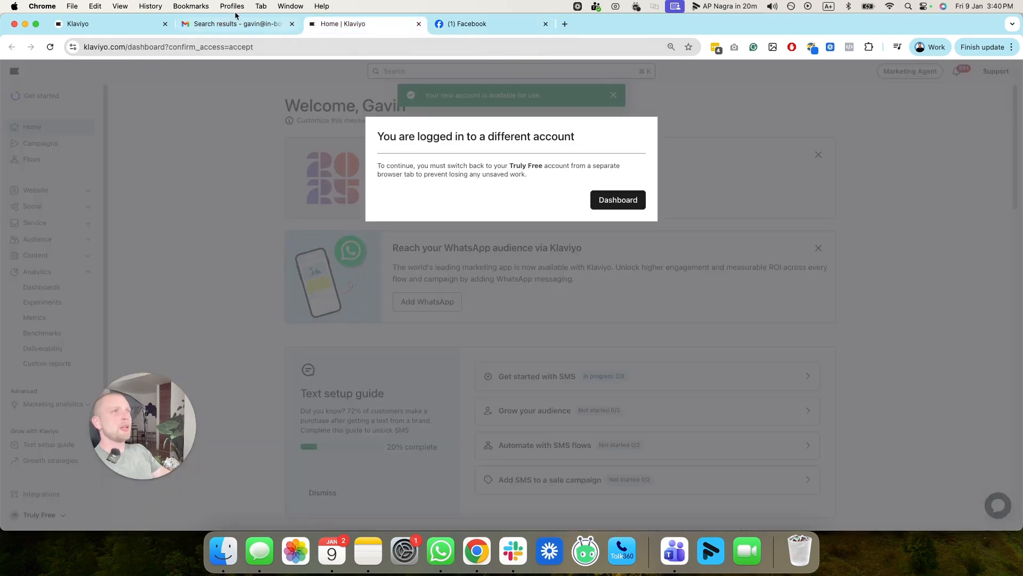
click(123, 24)
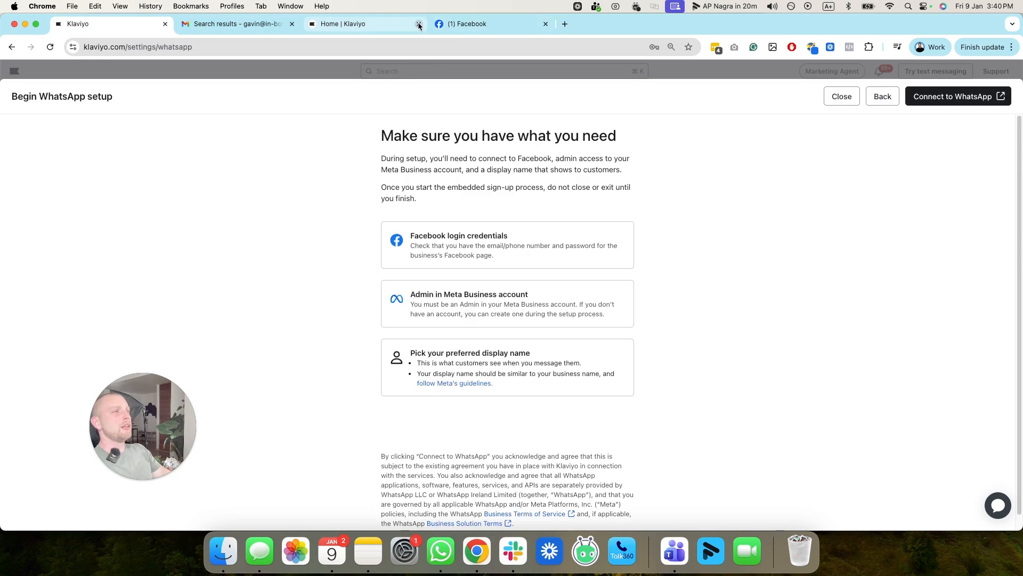
right_click(476, 552)
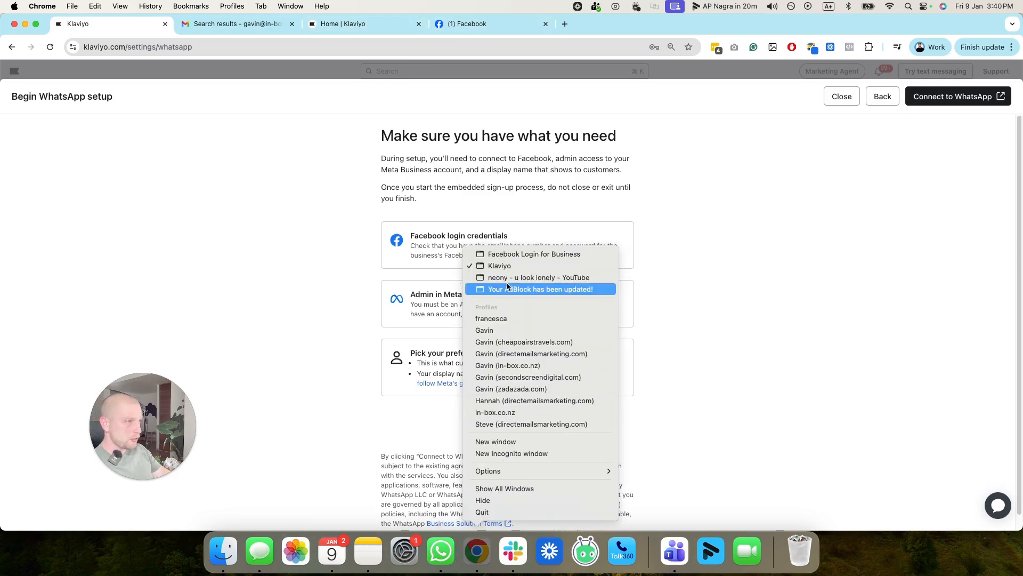
click(553, 254)
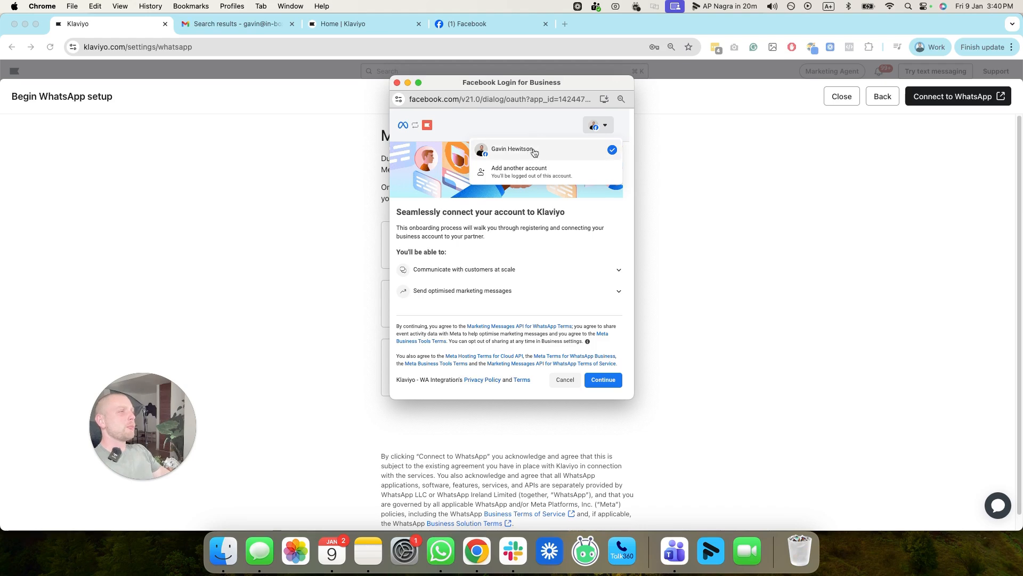
- Continue the Klaviyo connection, select the existing WhatsApp Business account for the business portfolio, and proceed to the phone number stage
click(576, 274)
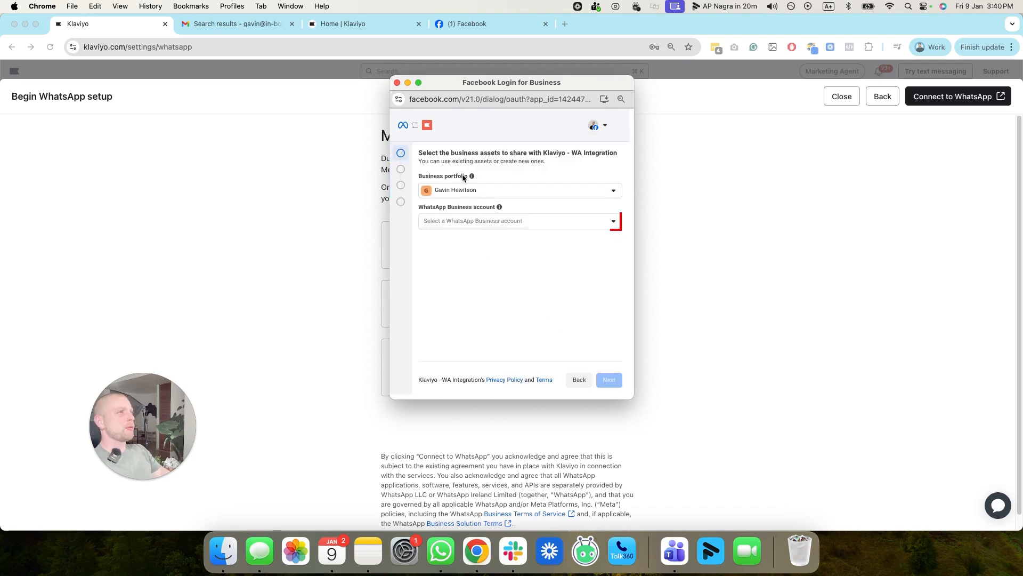
click(522, 228)
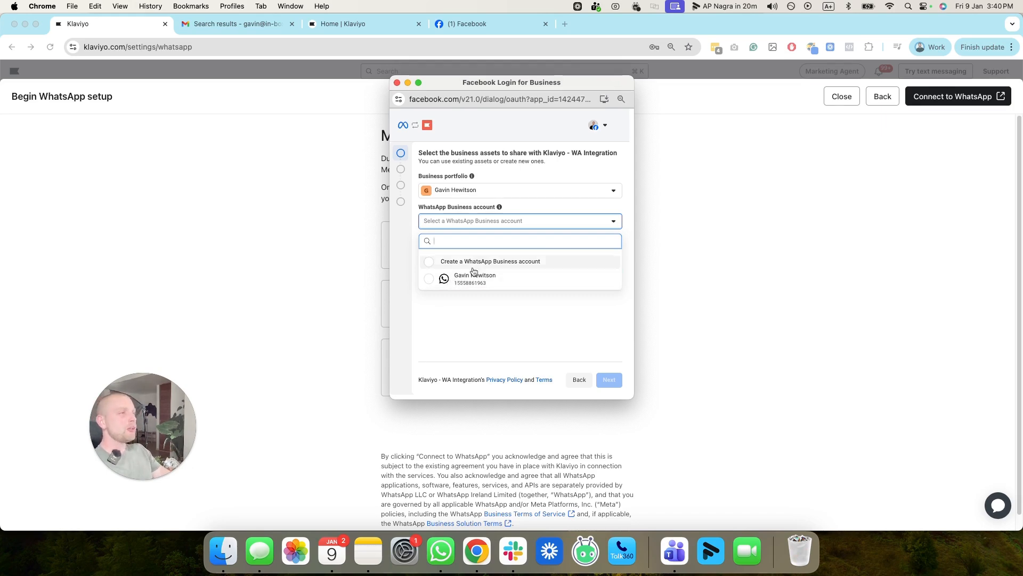
click(491, 281)
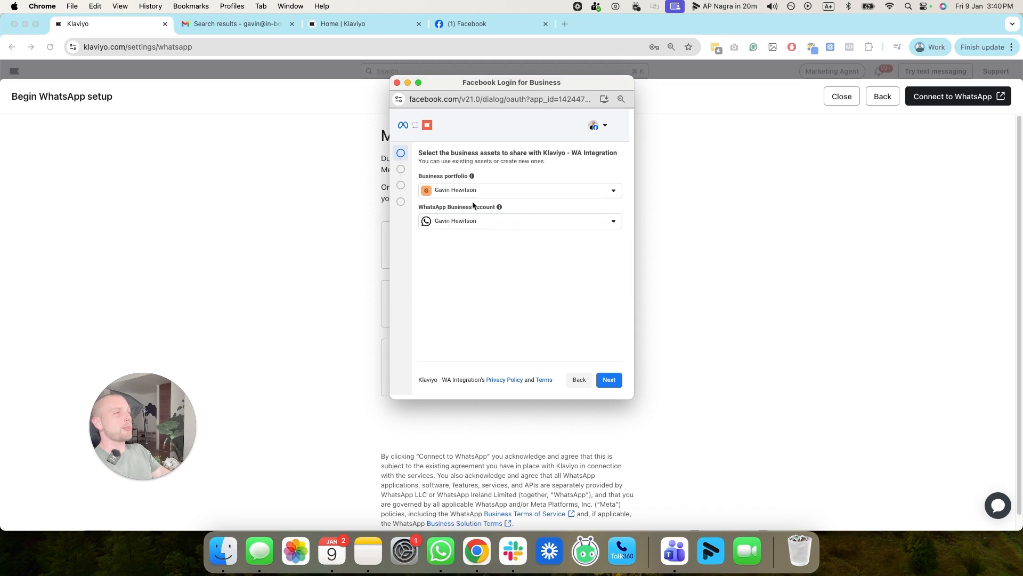
click(609, 379)
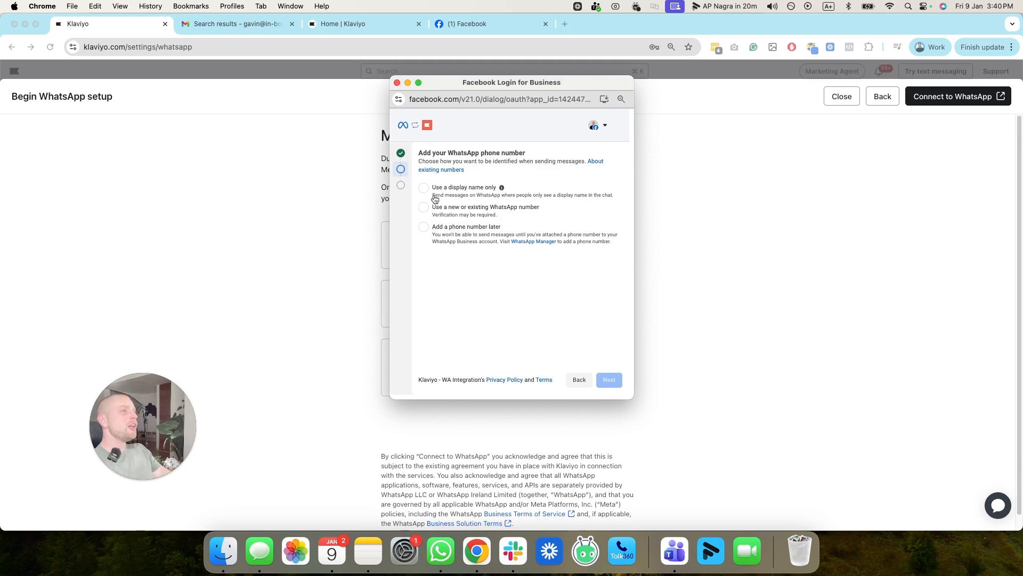
- Compare the options for adding a WhatsApp phone number and settle on Use a display name only
mouse_move(502, 189)
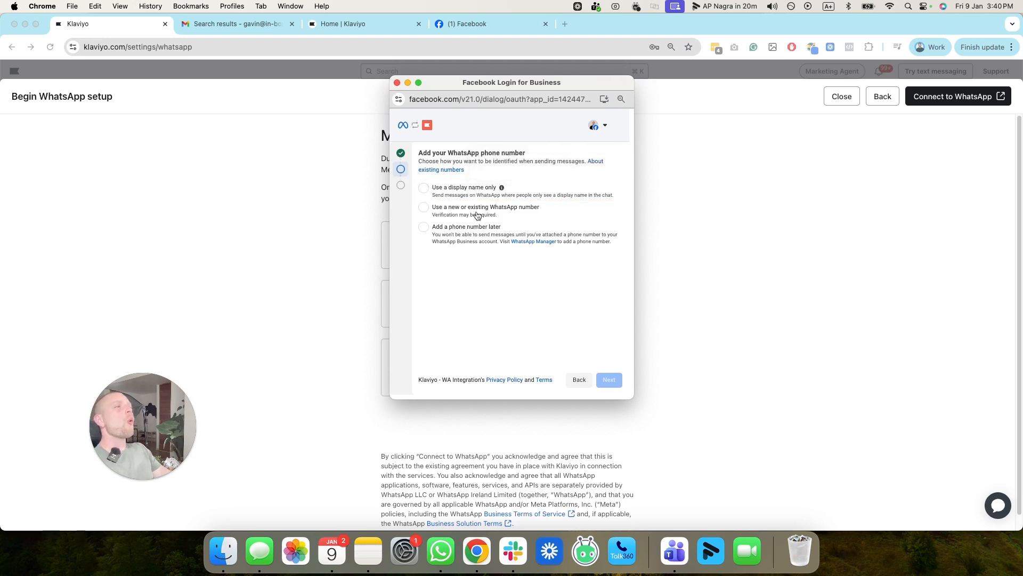
drag(558, 208, 445, 212)
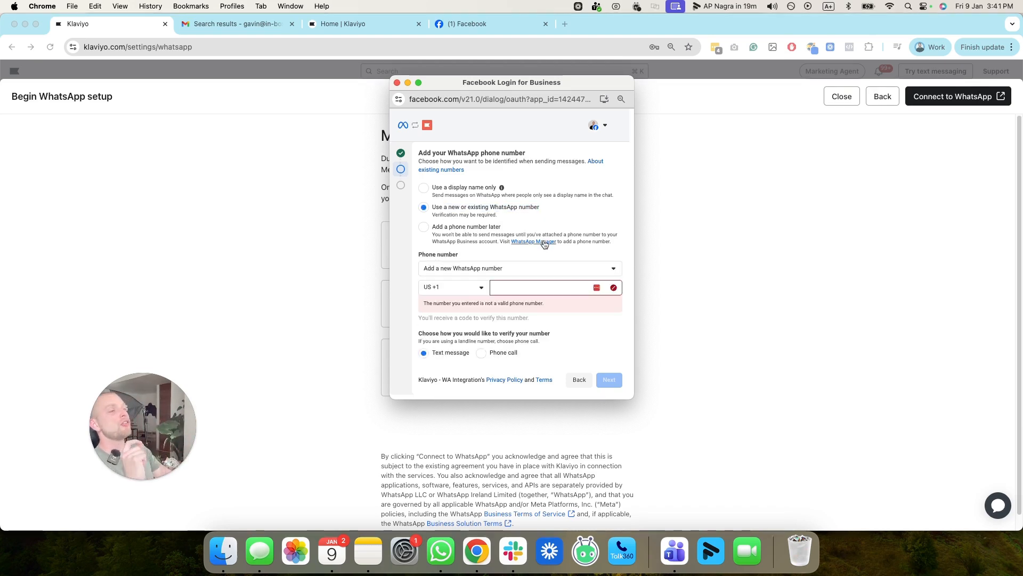
click(476, 234)
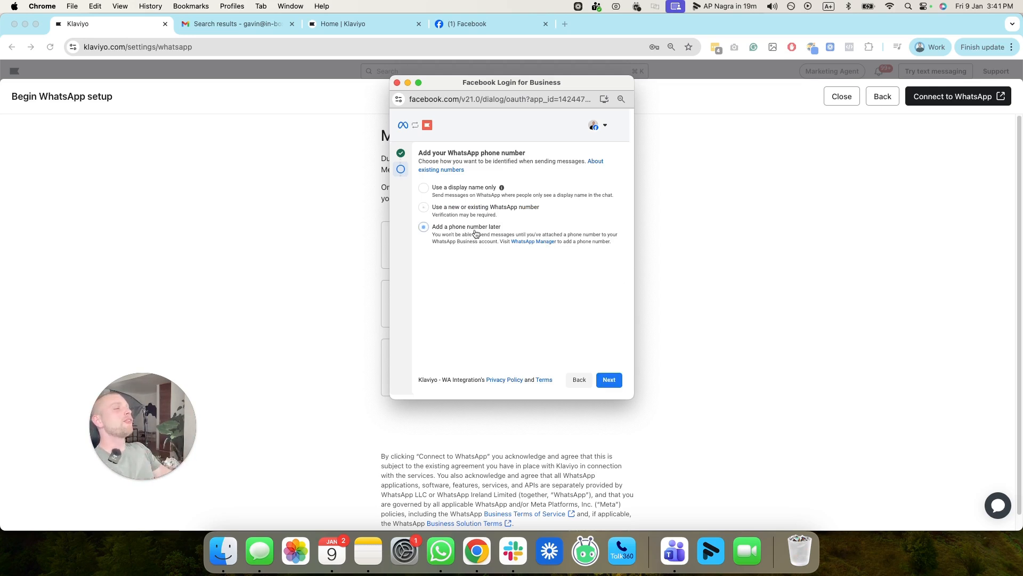
click(454, 188)
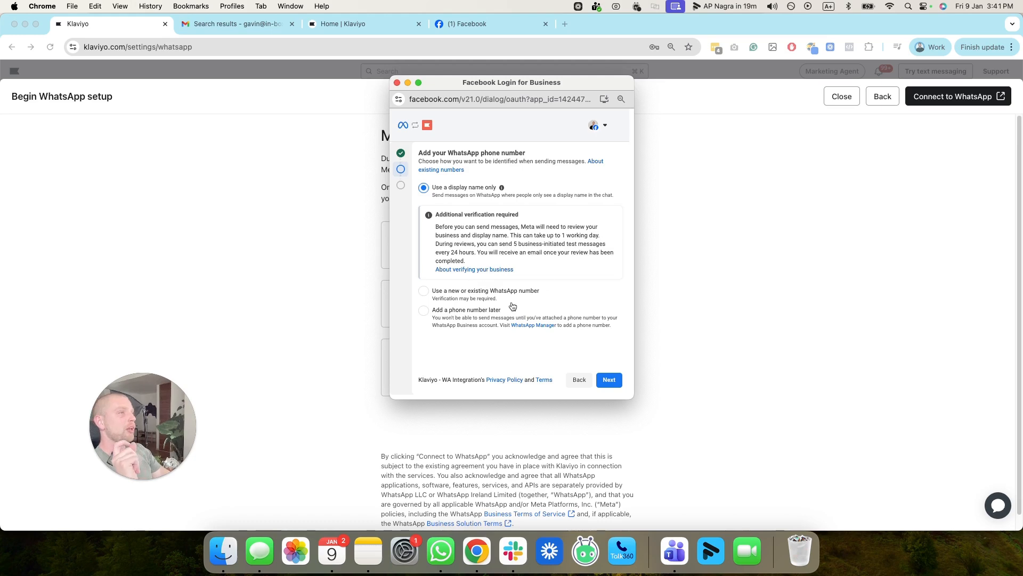
drag(433, 270, 517, 269)
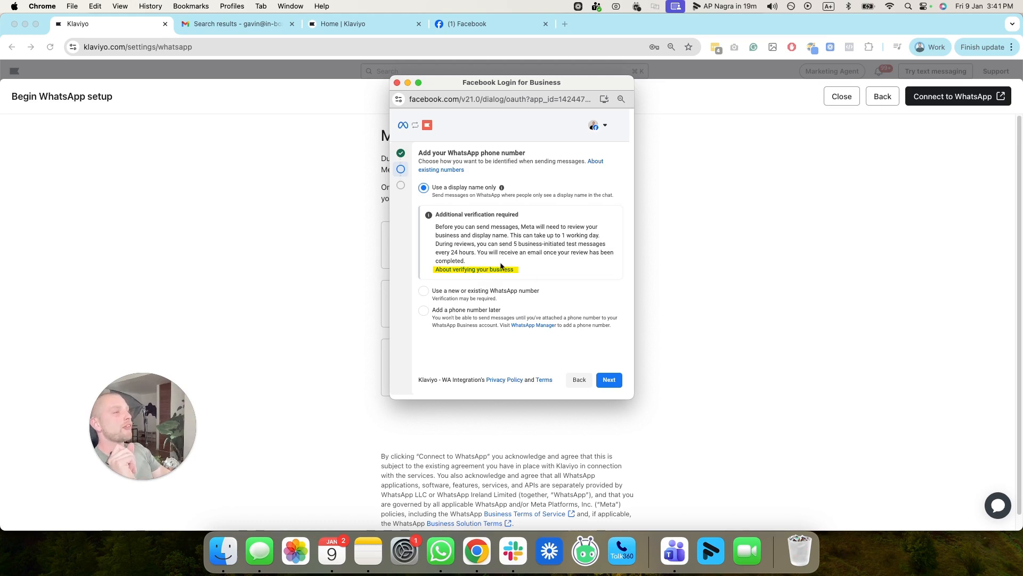
click(489, 290)
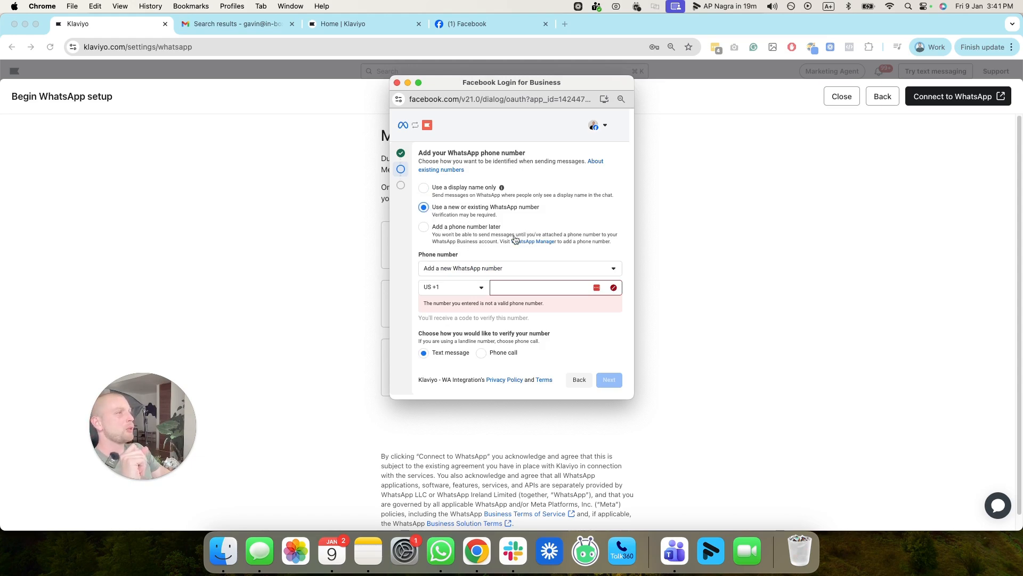
click(468, 189)
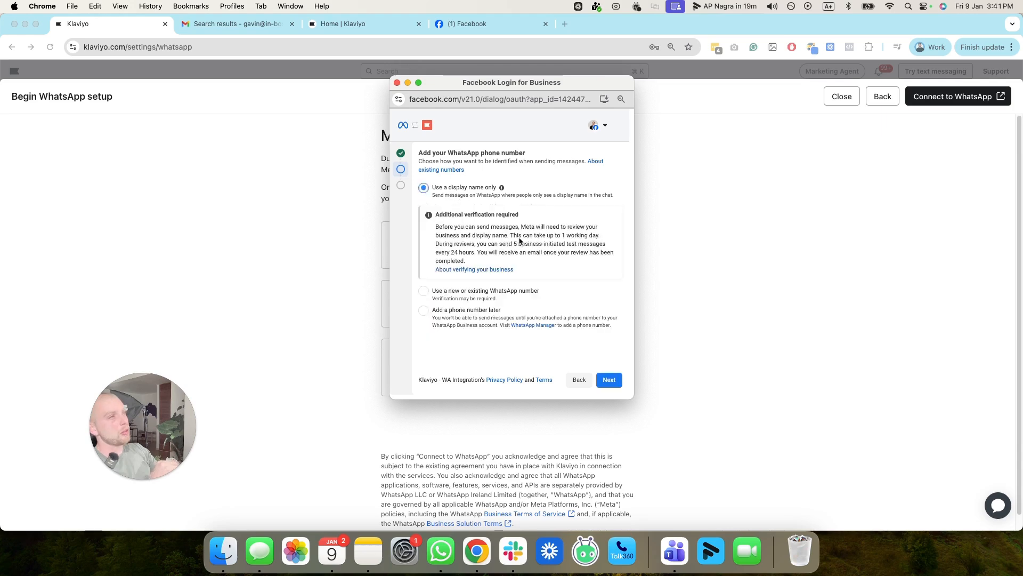
- Continue with the display-name-only option, confirm the access shared with Kliaviyo - WA Integration, review the reserved number details, and finish the connection
click(614, 380)
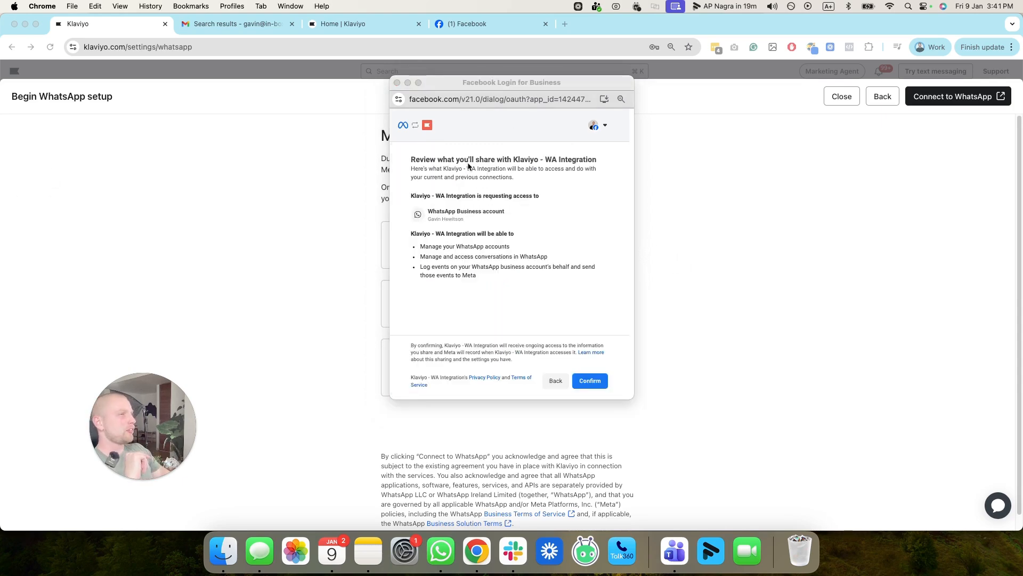
click(590, 380)
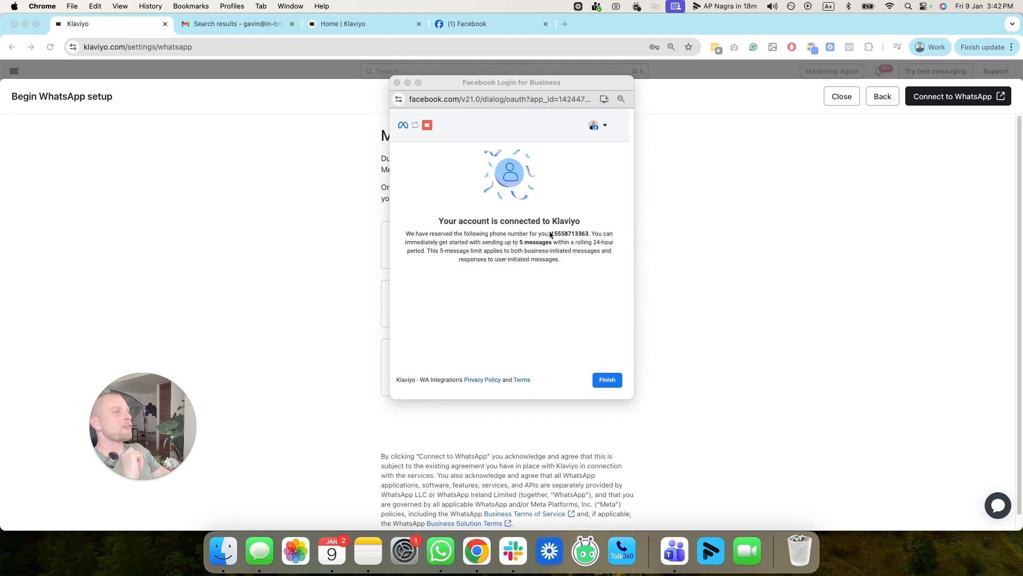
double_click(552, 234)
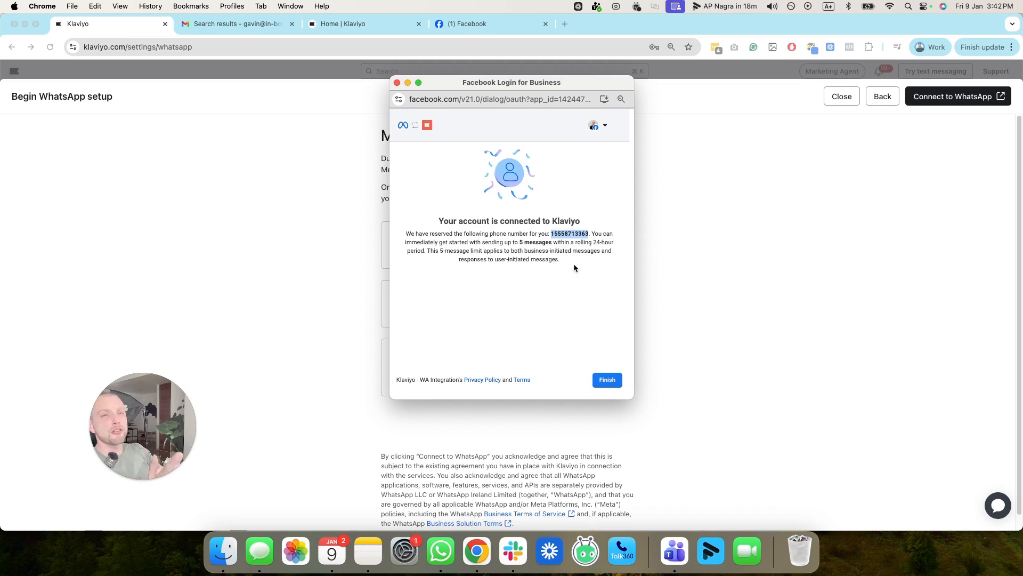
drag(610, 243, 525, 240)
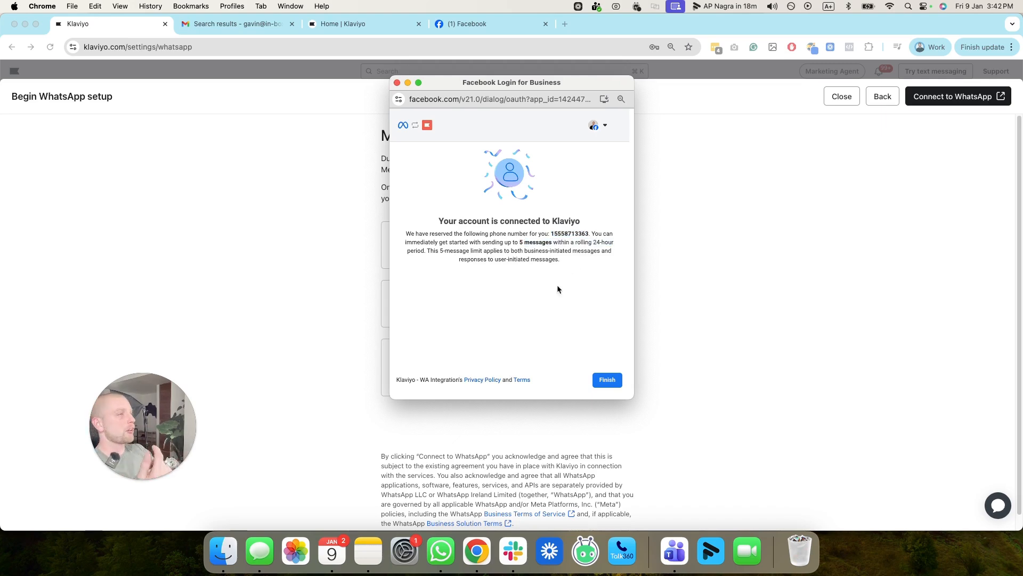
click(607, 380)
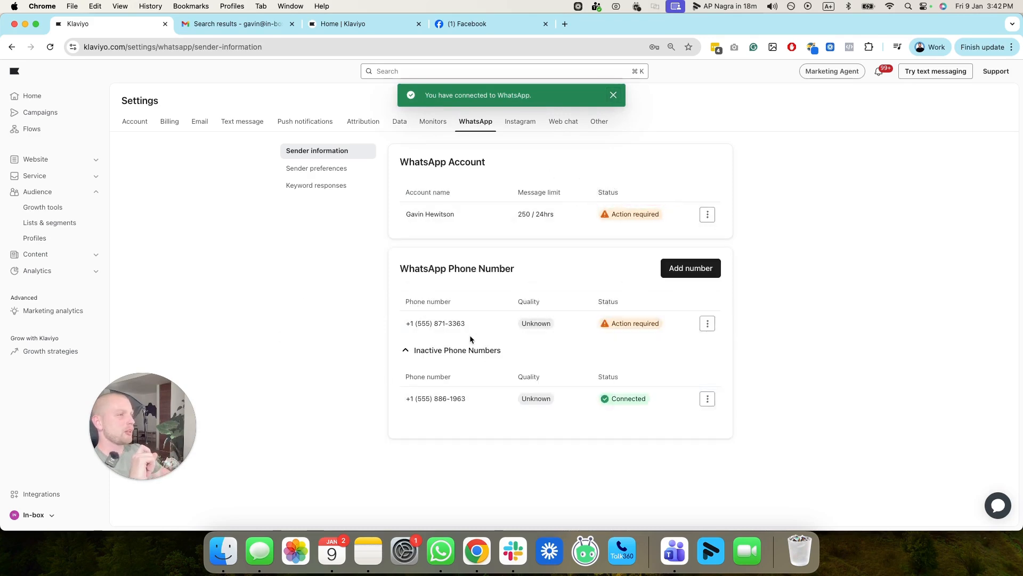
- Check the new number and account status in the WhatsApp sender information, and read the Klaviyo help article's steps for verifying the WhatsApp Business account
drag(467, 326, 419, 326)
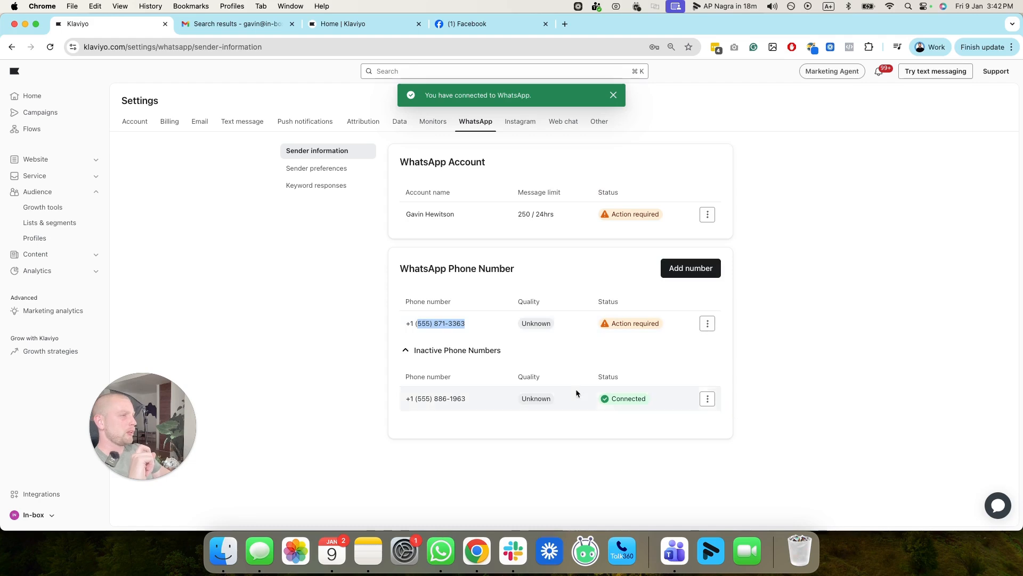
click(634, 216)
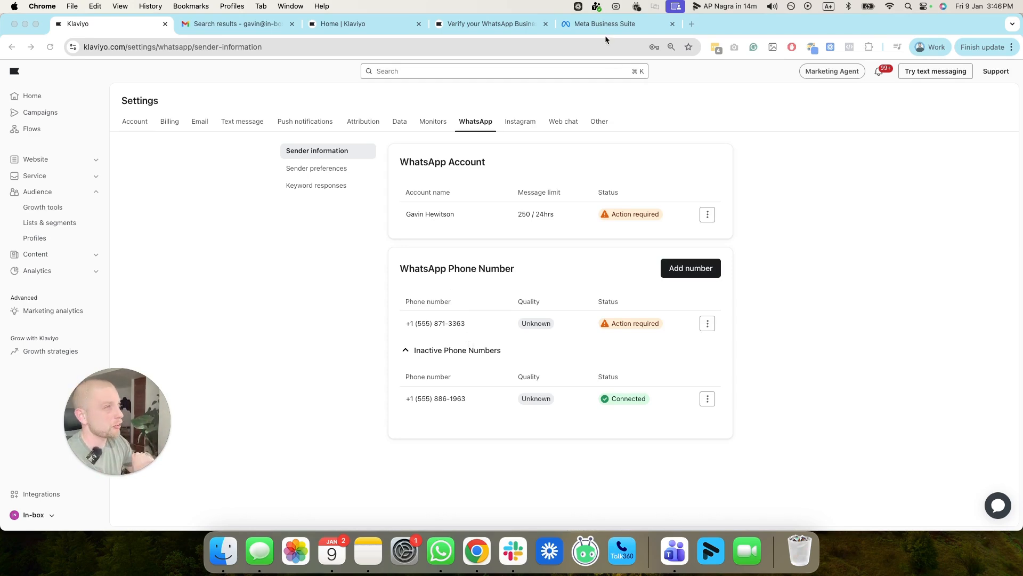
click(450, 27)
scroll(542, 290, up, 5)
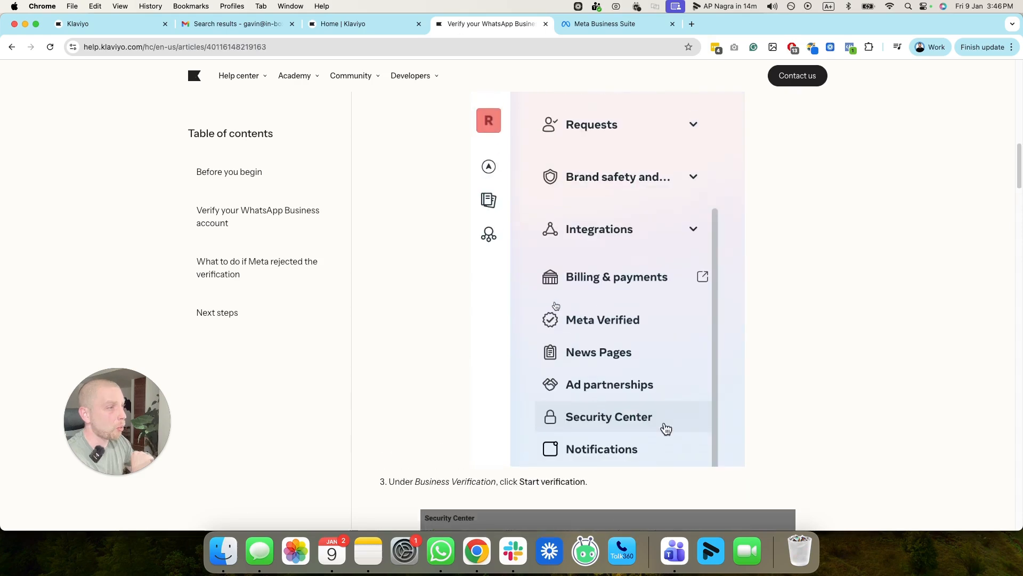
scroll(542, 289, up, 2)
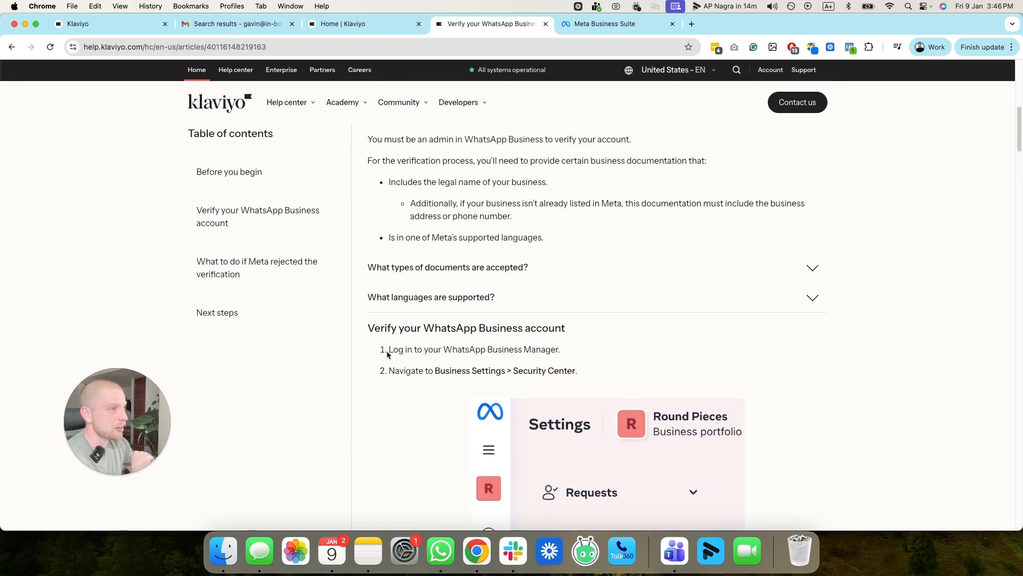
drag(388, 354, 446, 344)
double_click(544, 350)
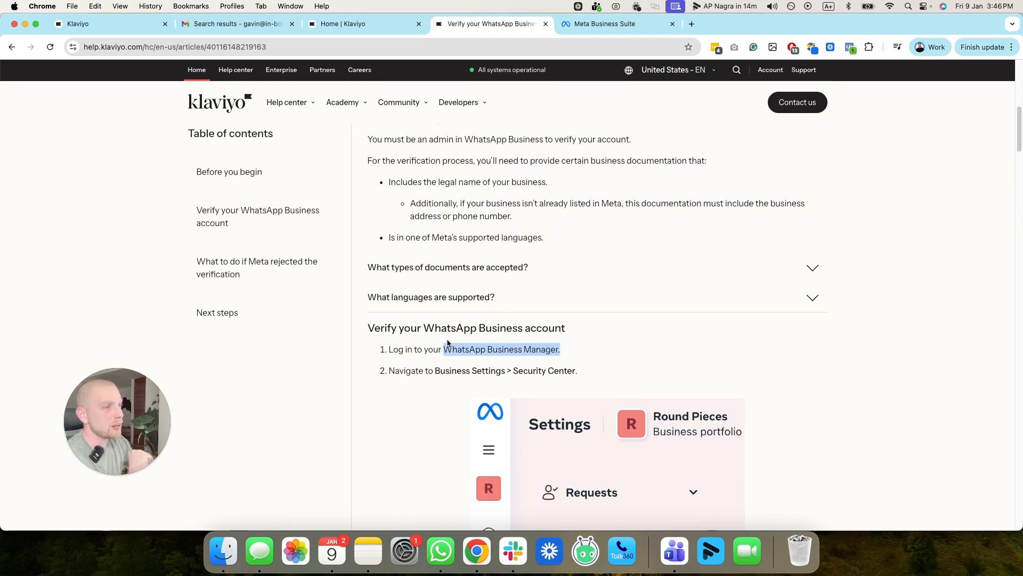
- Glance at the Meta Business Suite Security Centre, search Google for "meta ads manager" in a new browser tab, and open Meta Ads Manager
click(607, 26)
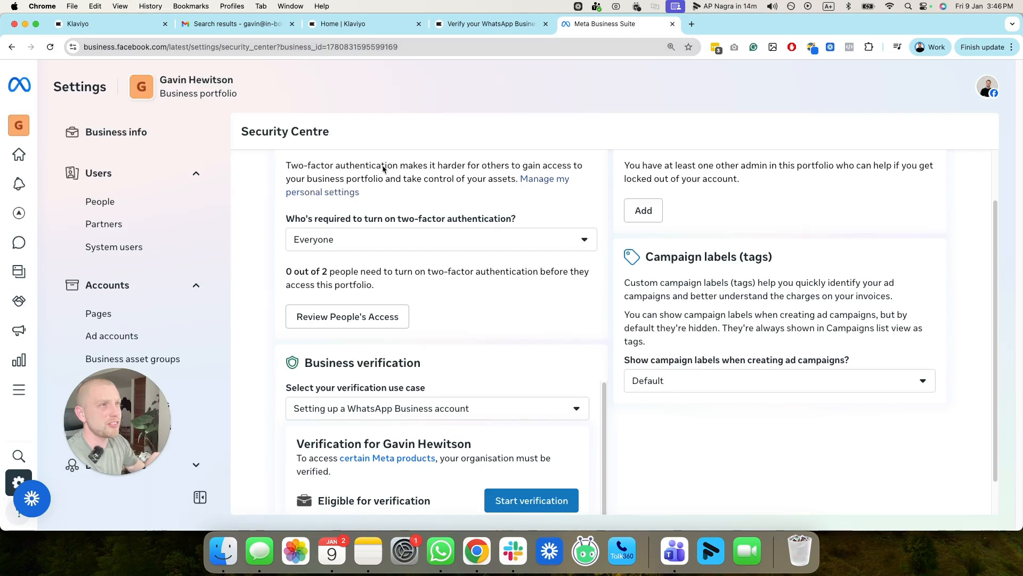
drag(246, 382, 395, 324)
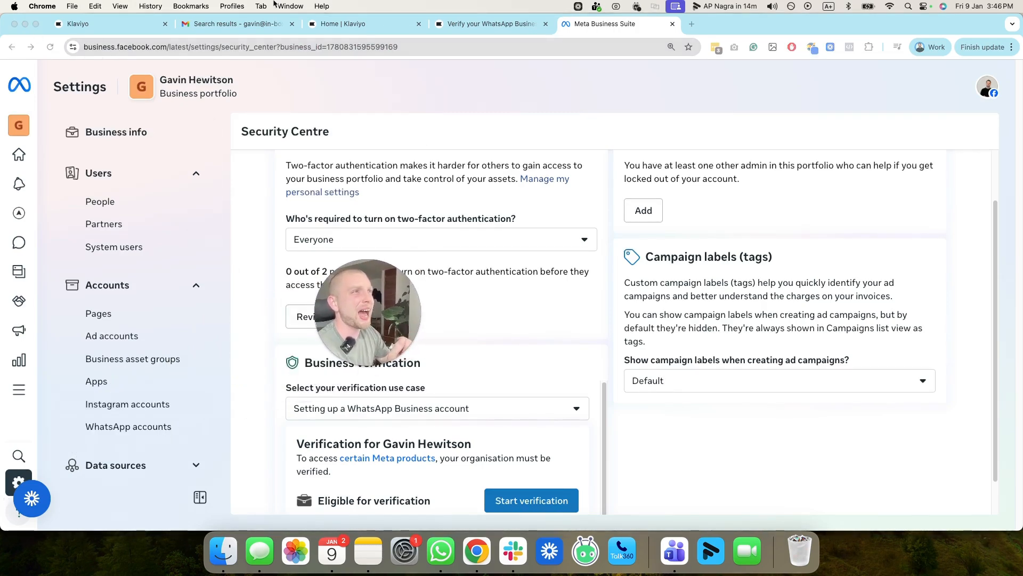
click(696, 24)
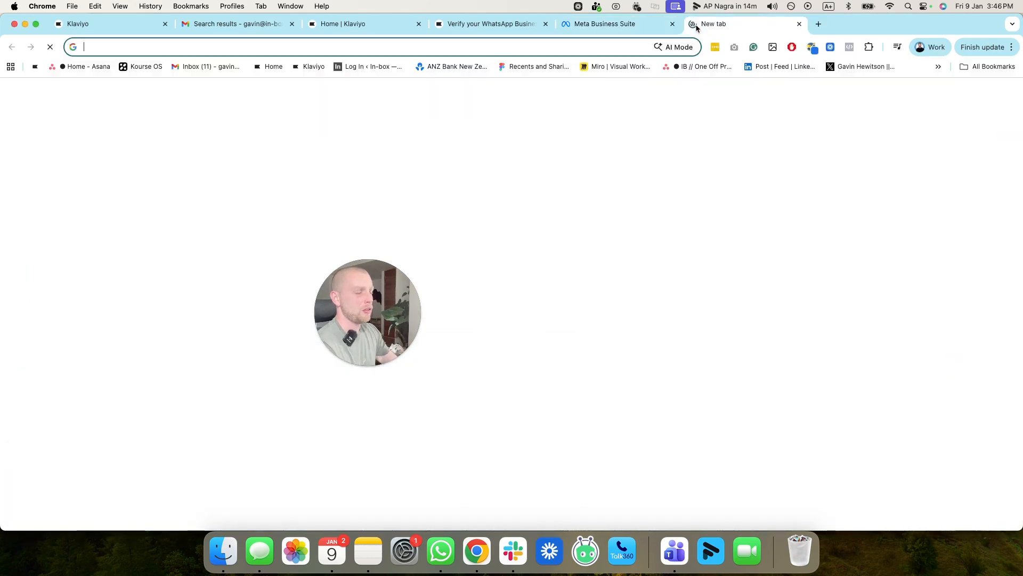
text(meta ads manager)
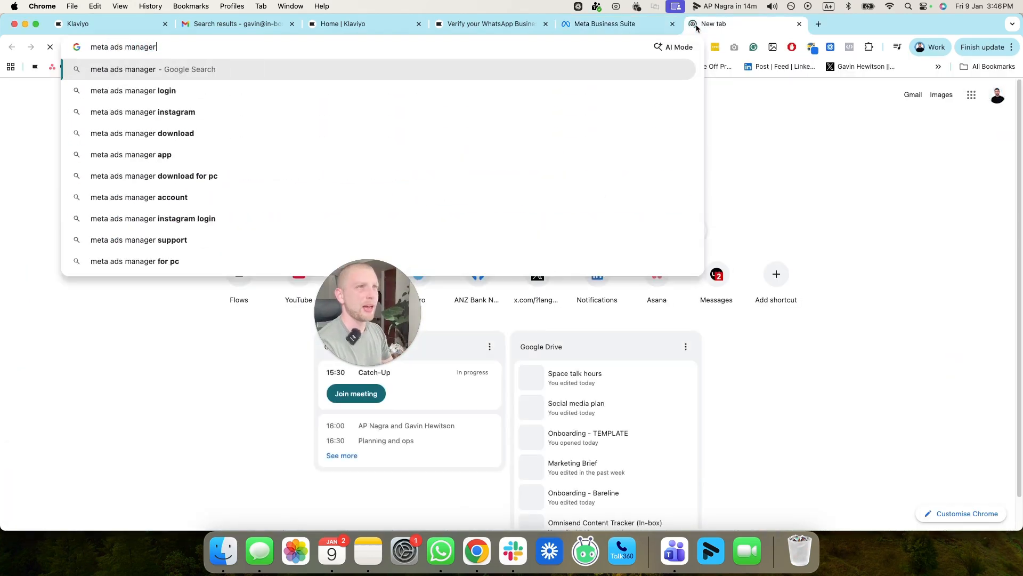
key(Return)
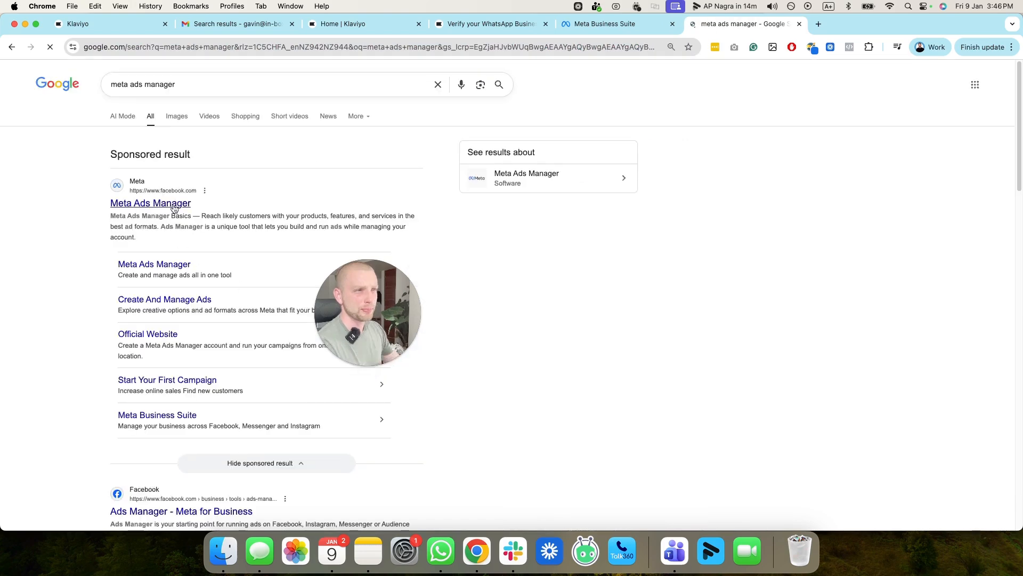
click(174, 204)
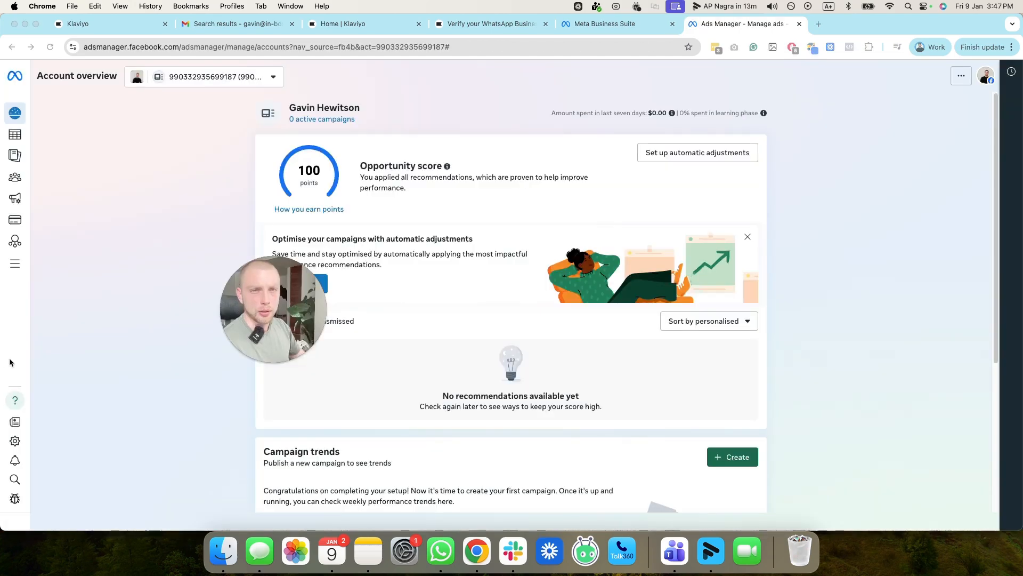
- Search Ads Manager for "what", open WhatsApp Manager from the results, and close the old Meta Business Suite browser tab
click(15, 479)
text(what)
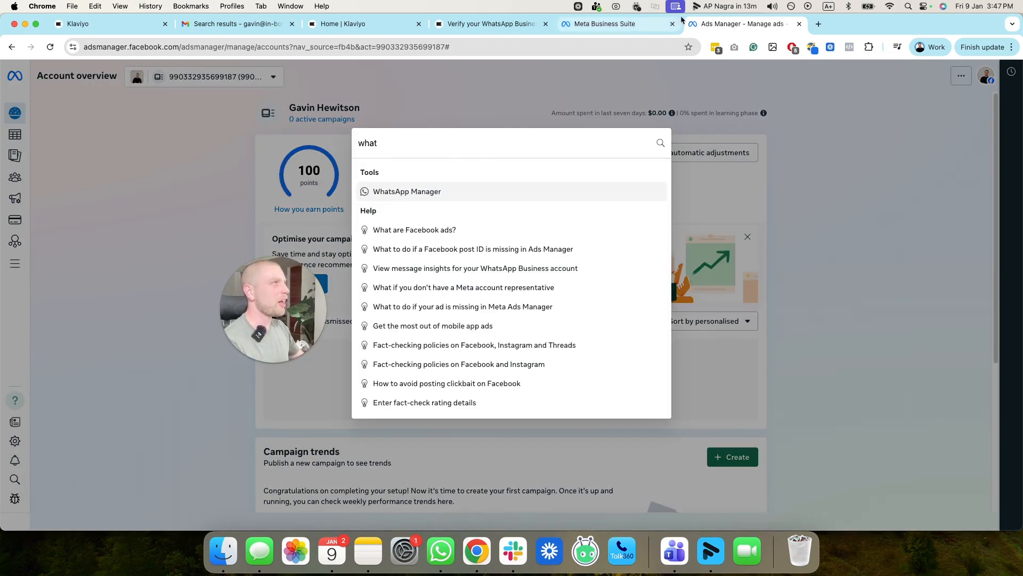
click(455, 195)
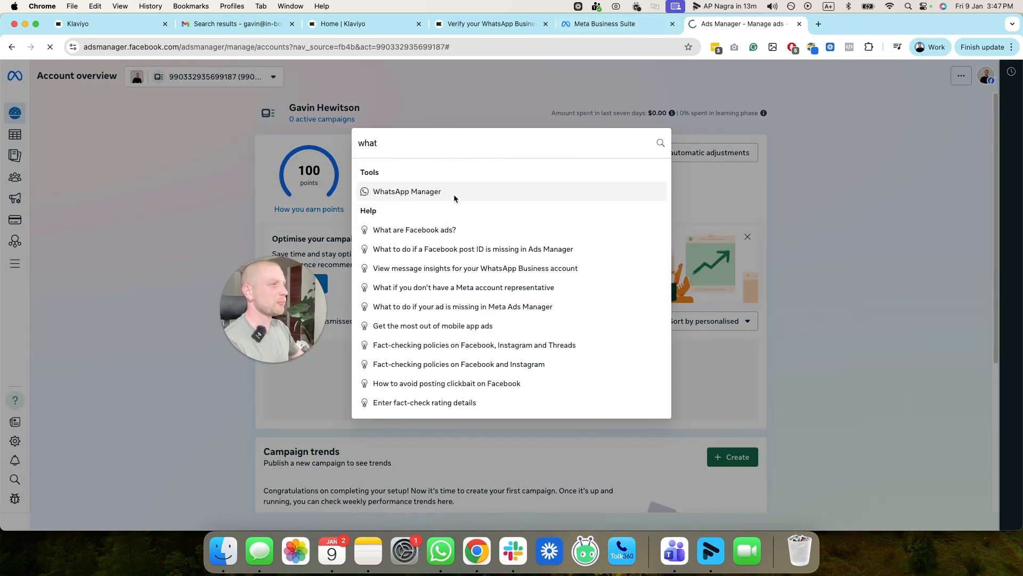
click(673, 24)
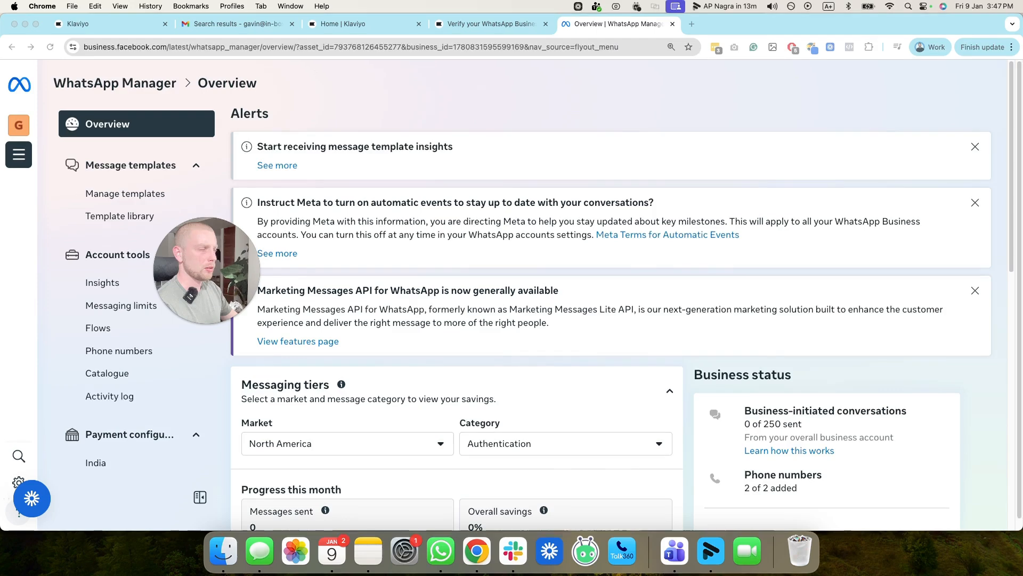
- Open the business portfolio settings, dismiss the Instagram accounts notice, and go to Security Centre
click(20, 481)
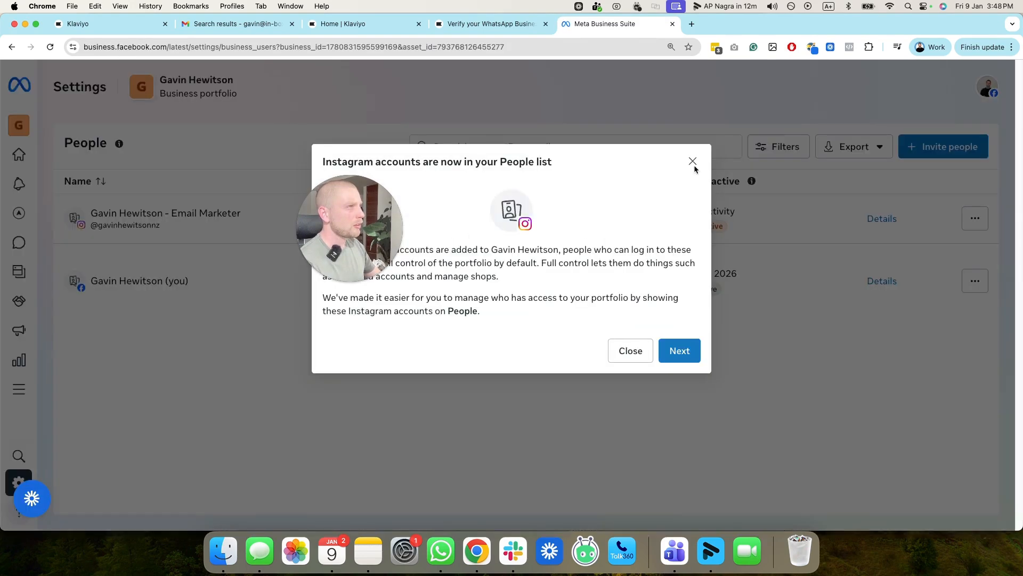
click(693, 162)
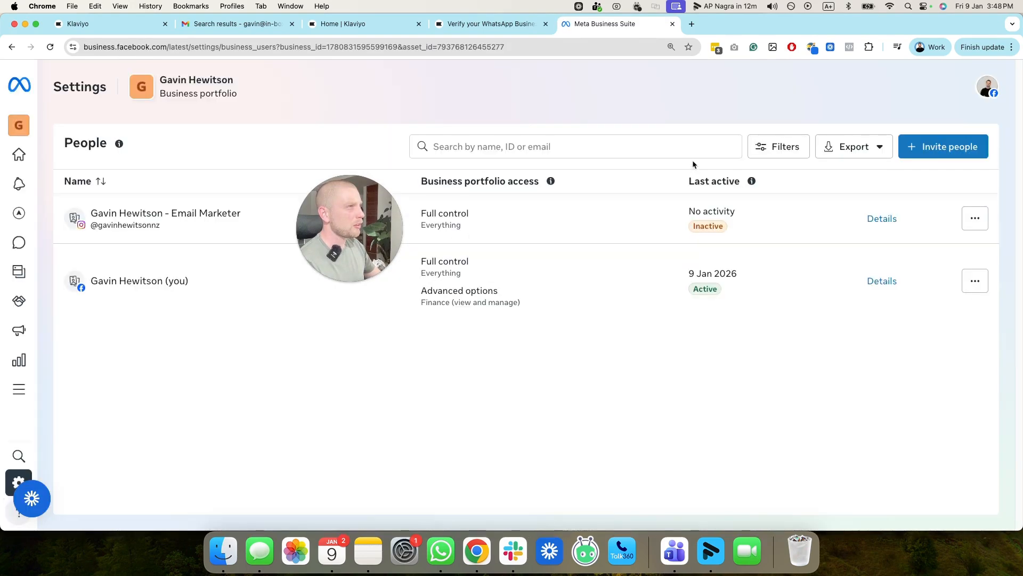
click(16, 483)
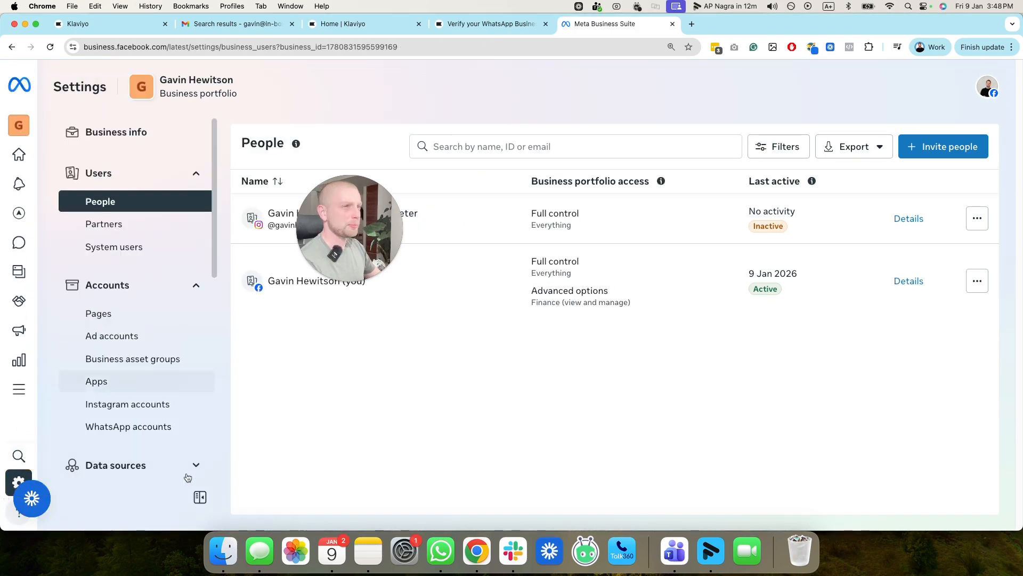
scroll(154, 405, down, 8)
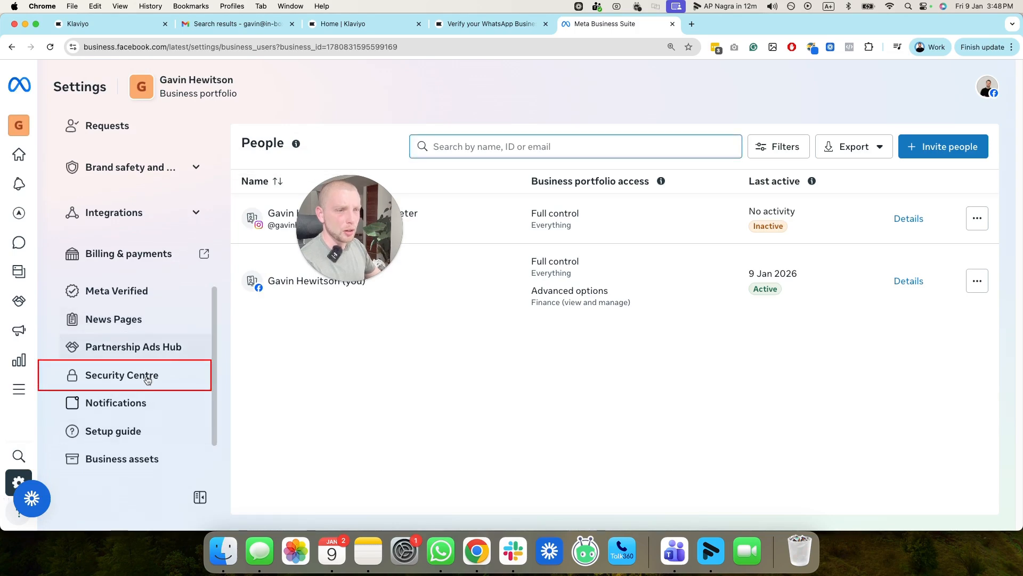
click(100, 374)
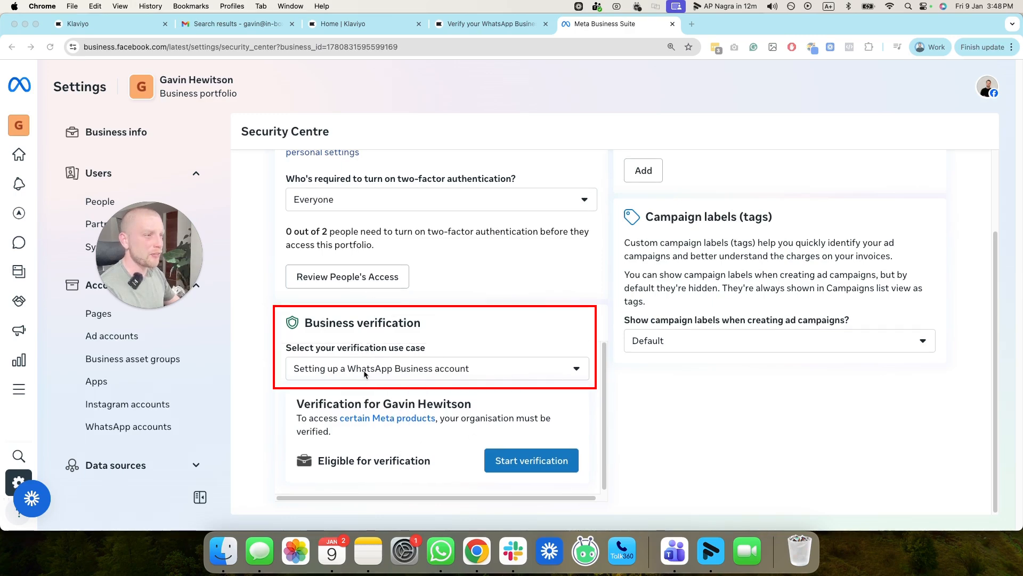
- Start business verification for the WhatsApp Business account use case with New Zealand as the country and Private company as the business type
click(532, 469)
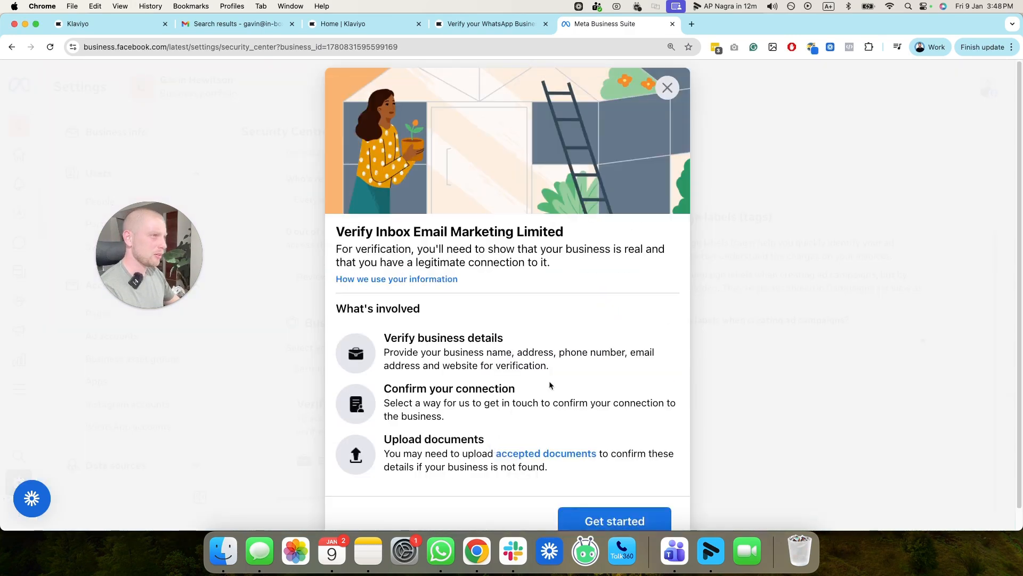
scroll(559, 377, down, 1)
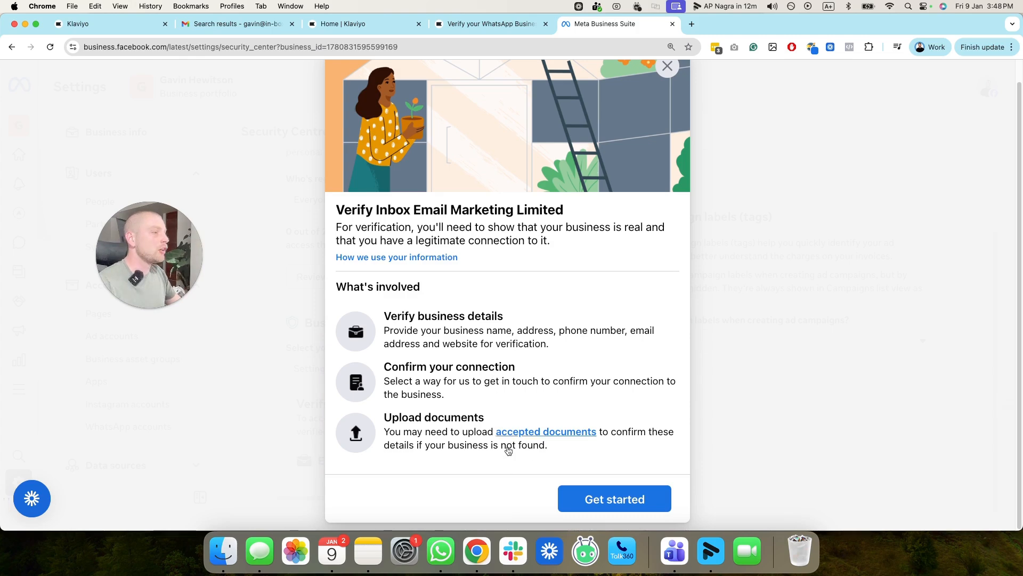
click(624, 500)
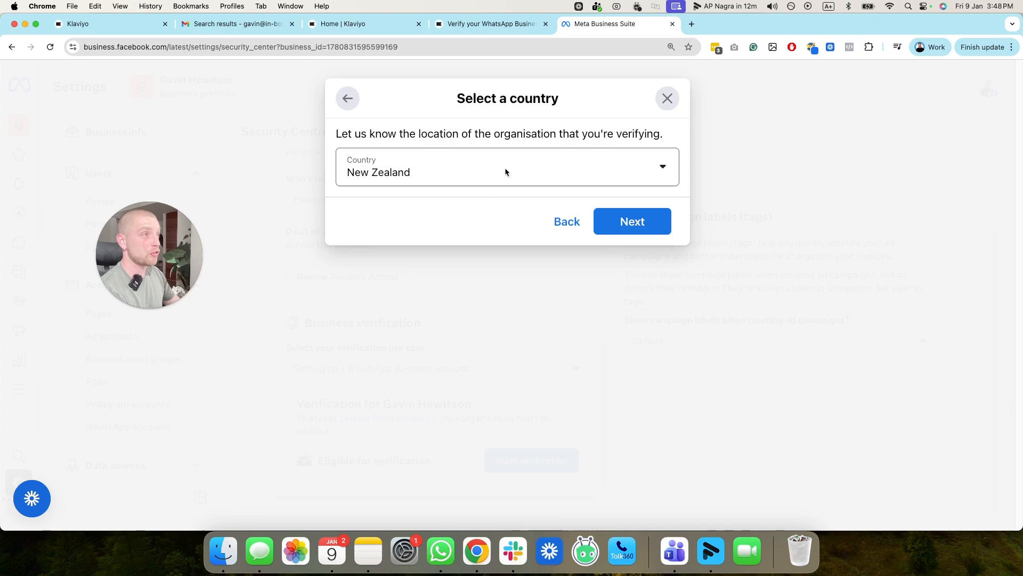
click(629, 222)
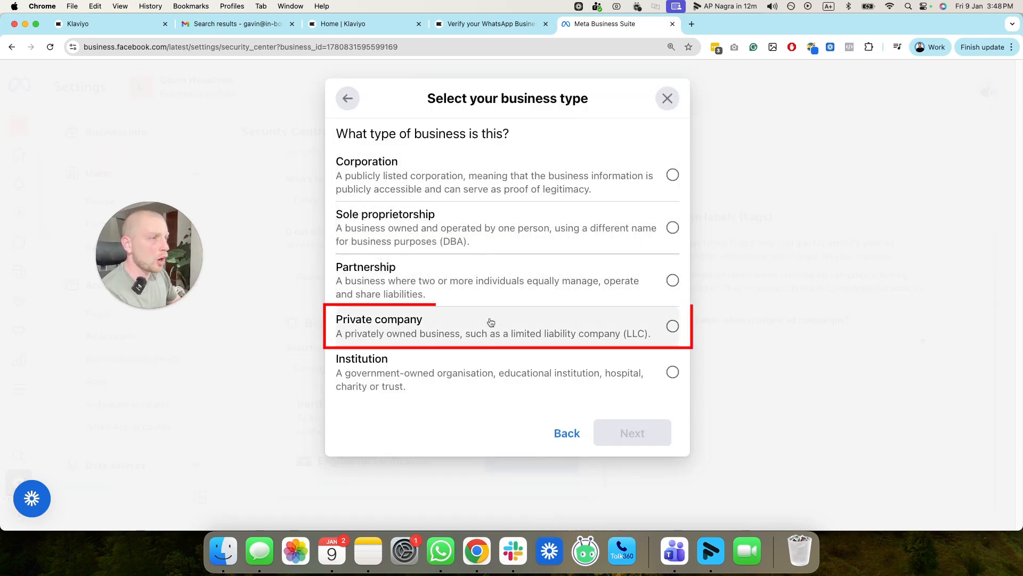
click(583, 329)
click(648, 429)
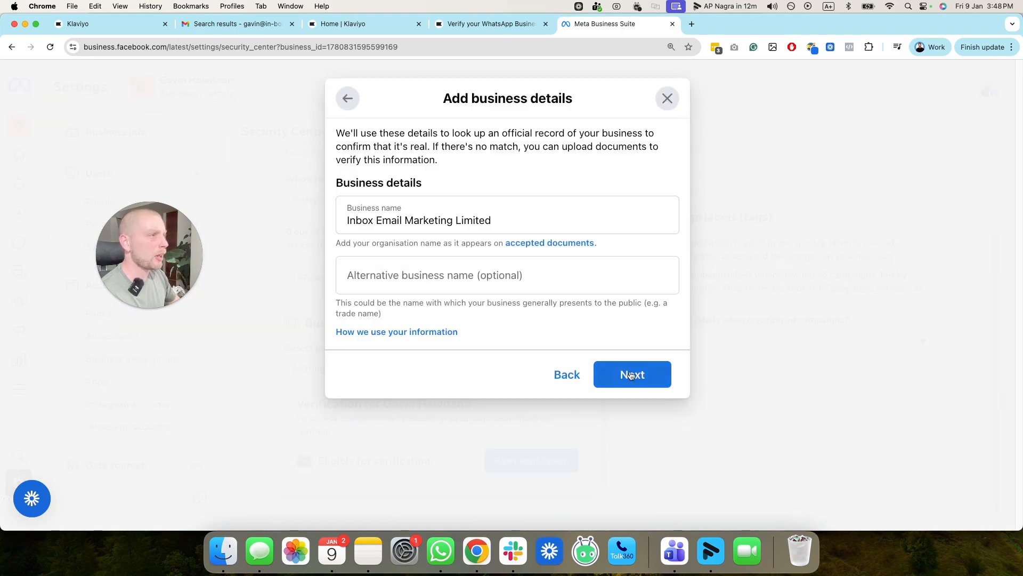
- Accept the prefilled business name and address, and submit the contact information with the company website
click(631, 376)
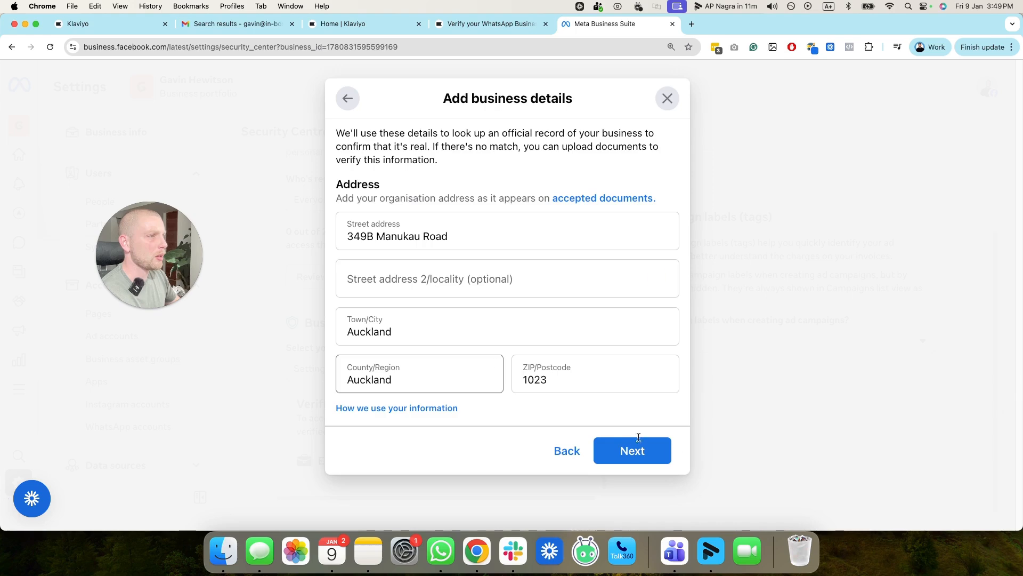
click(632, 451)
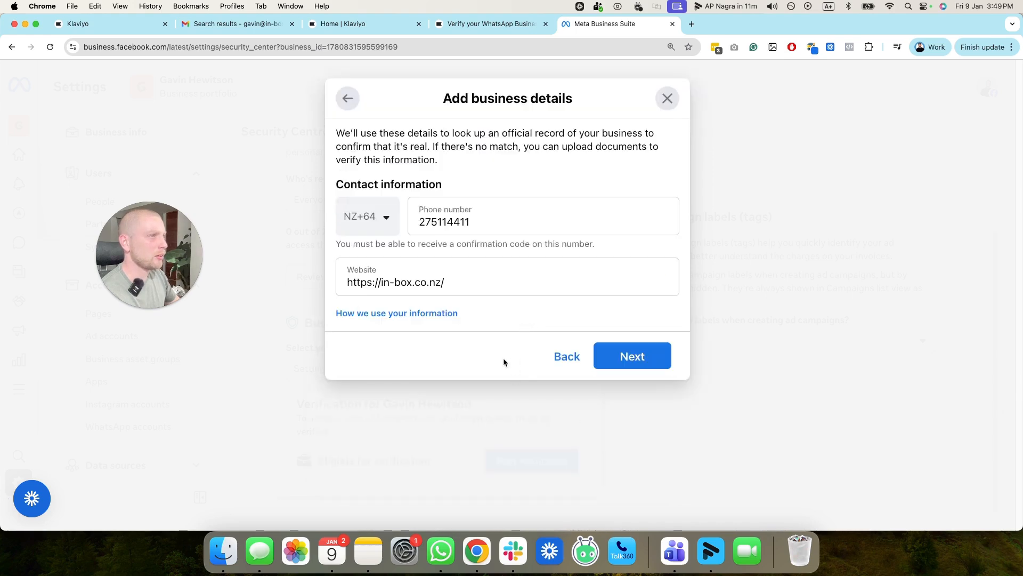
click(618, 358)
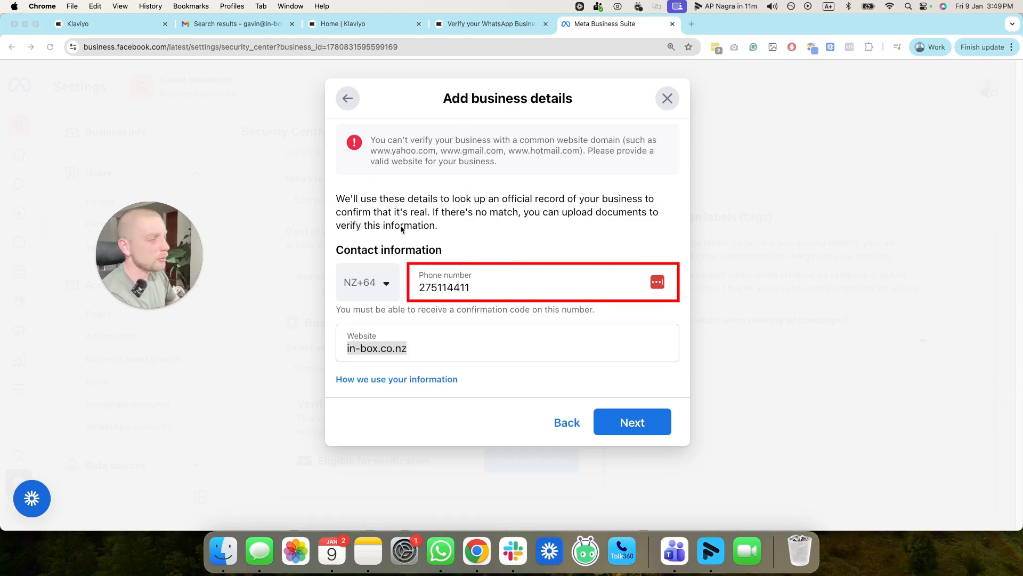
- Try to resubmit the contact information with a leading 0 added to the phone number and in-box.co.nz as the website
click(409, 354)
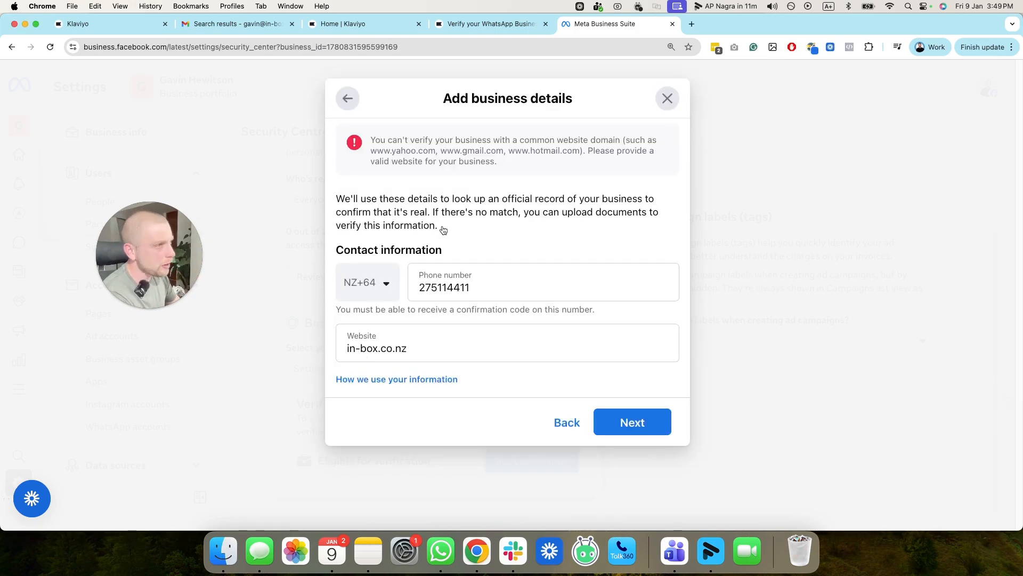
click(463, 277)
key(super+Left)
text(0)
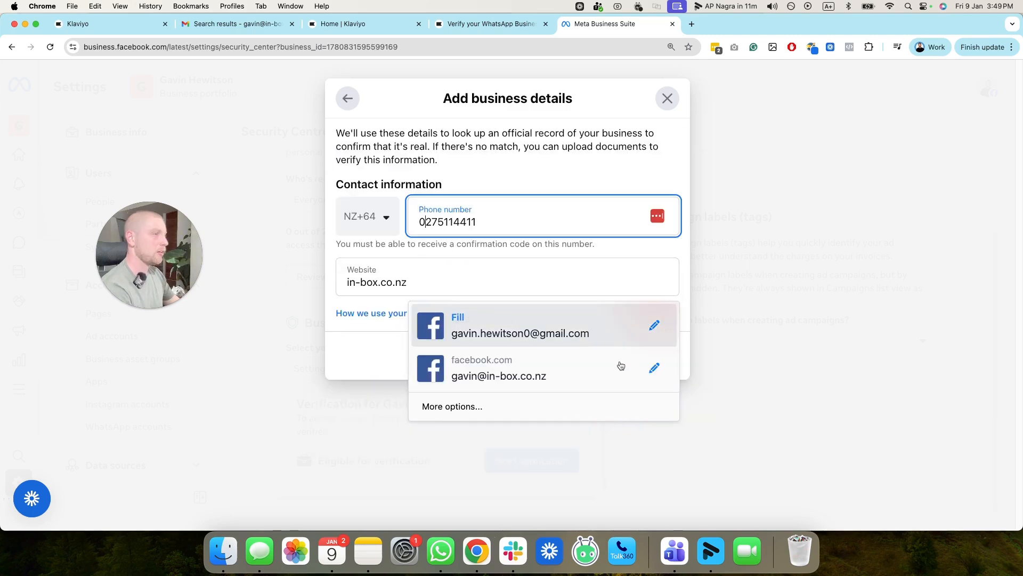
key(Escape)
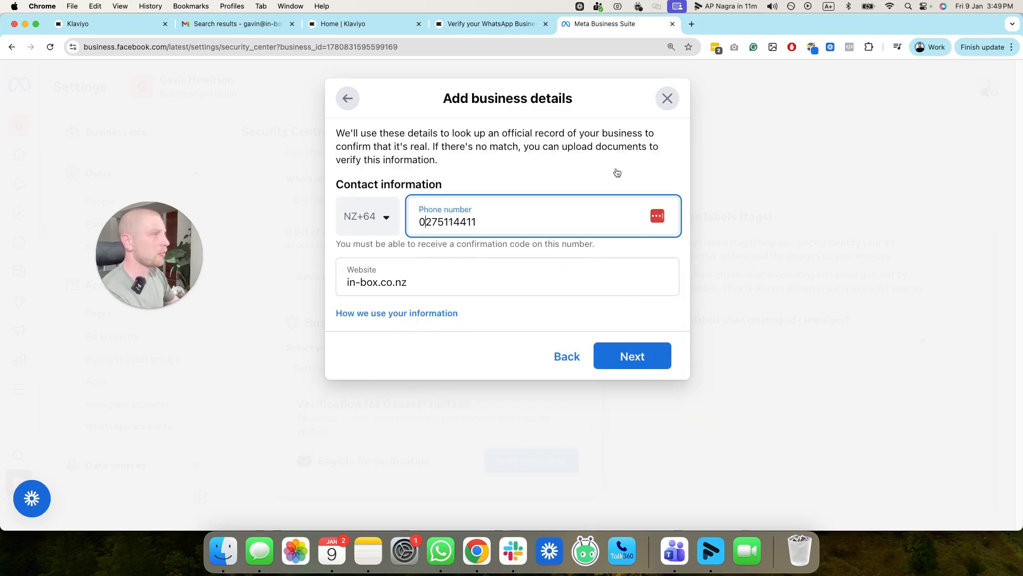
click(633, 355)
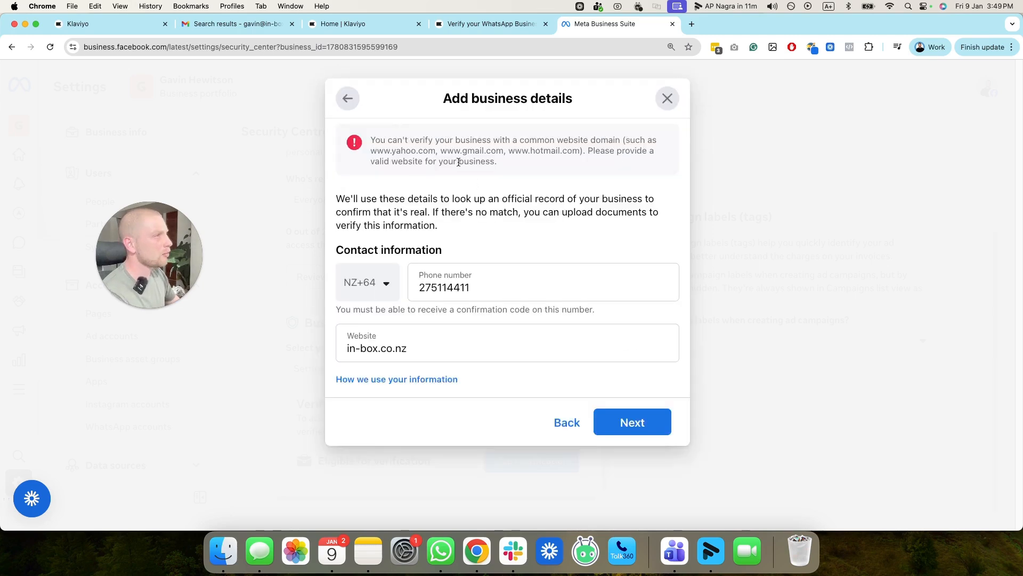
- Leave the business verification form and return to the WhatsApp sender information settings in Klaviyo
click(367, 345)
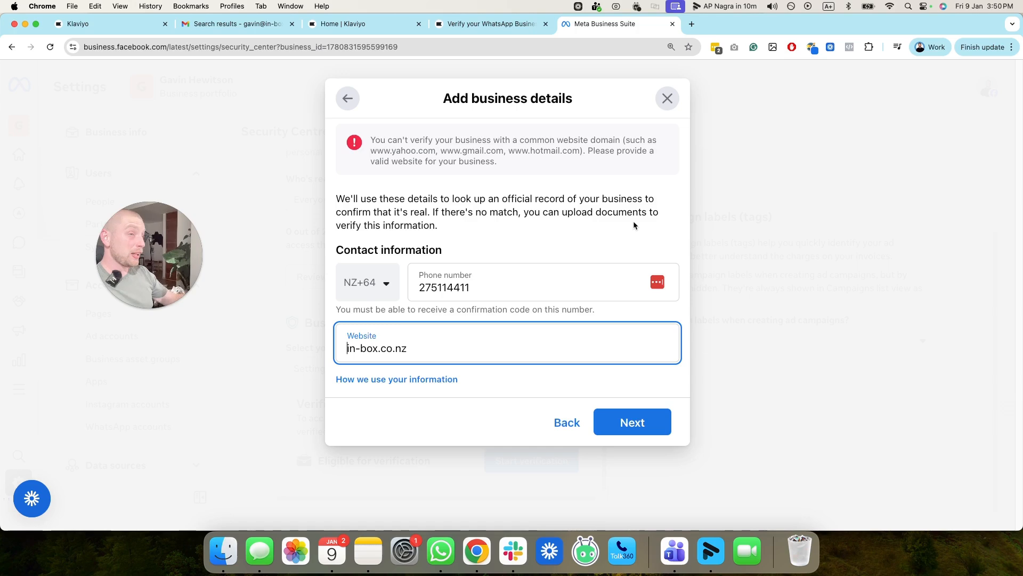
click(667, 98)
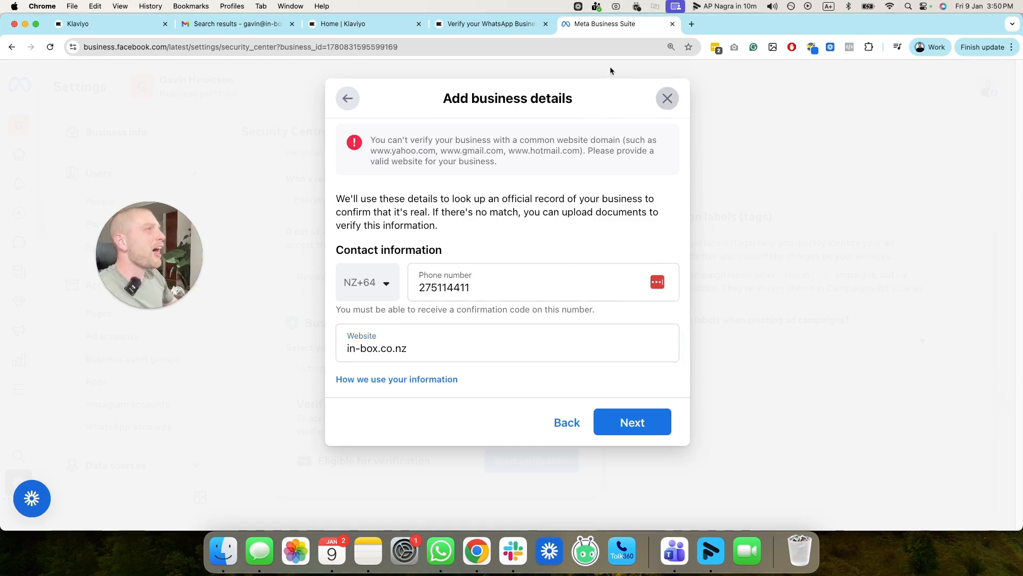
click(354, 29)
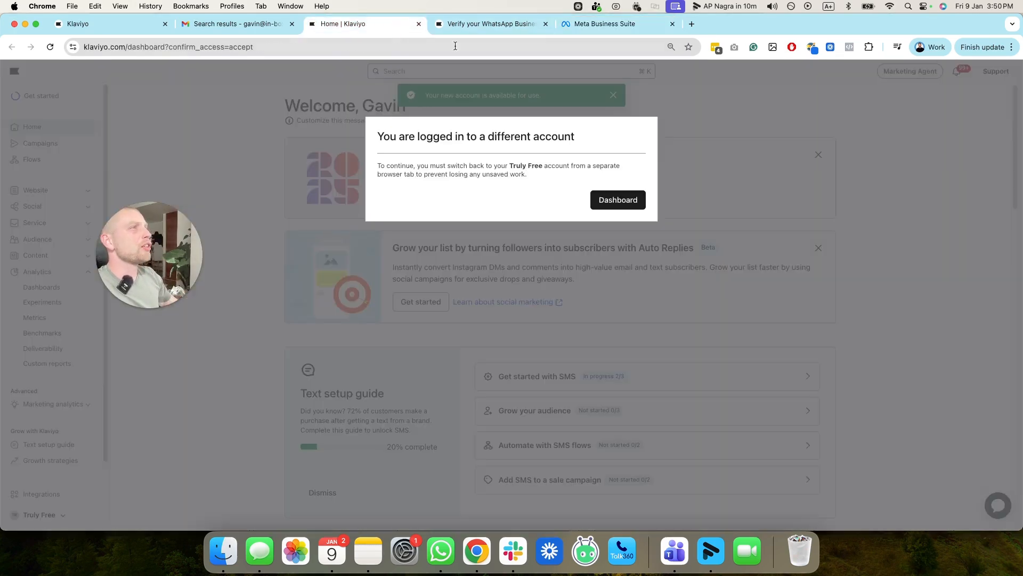
click(472, 22)
click(116, 30)
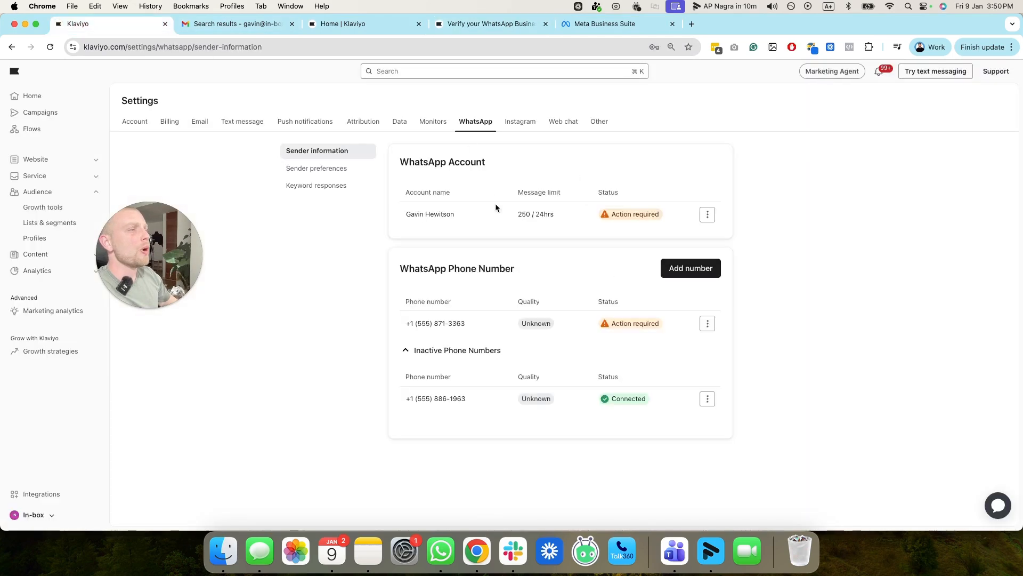